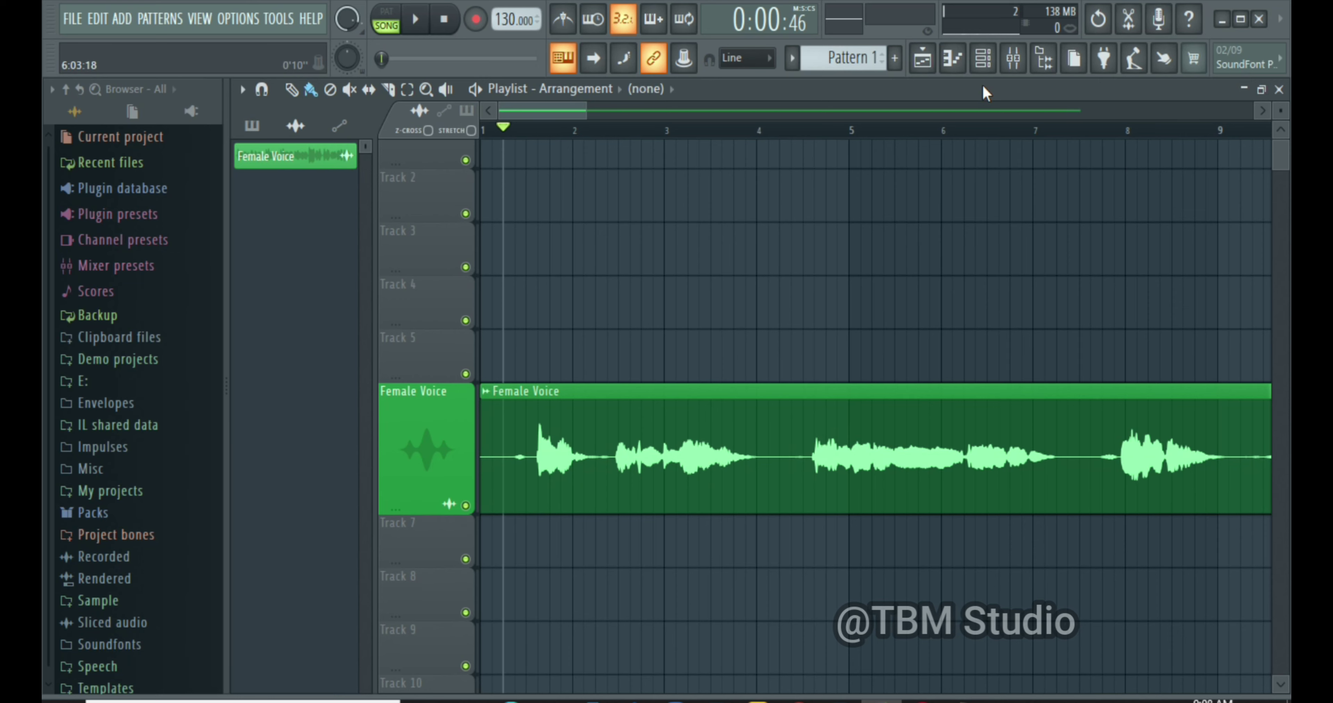
Route the Female Voice audio clip to mixer insert 5
click(1012, 59)
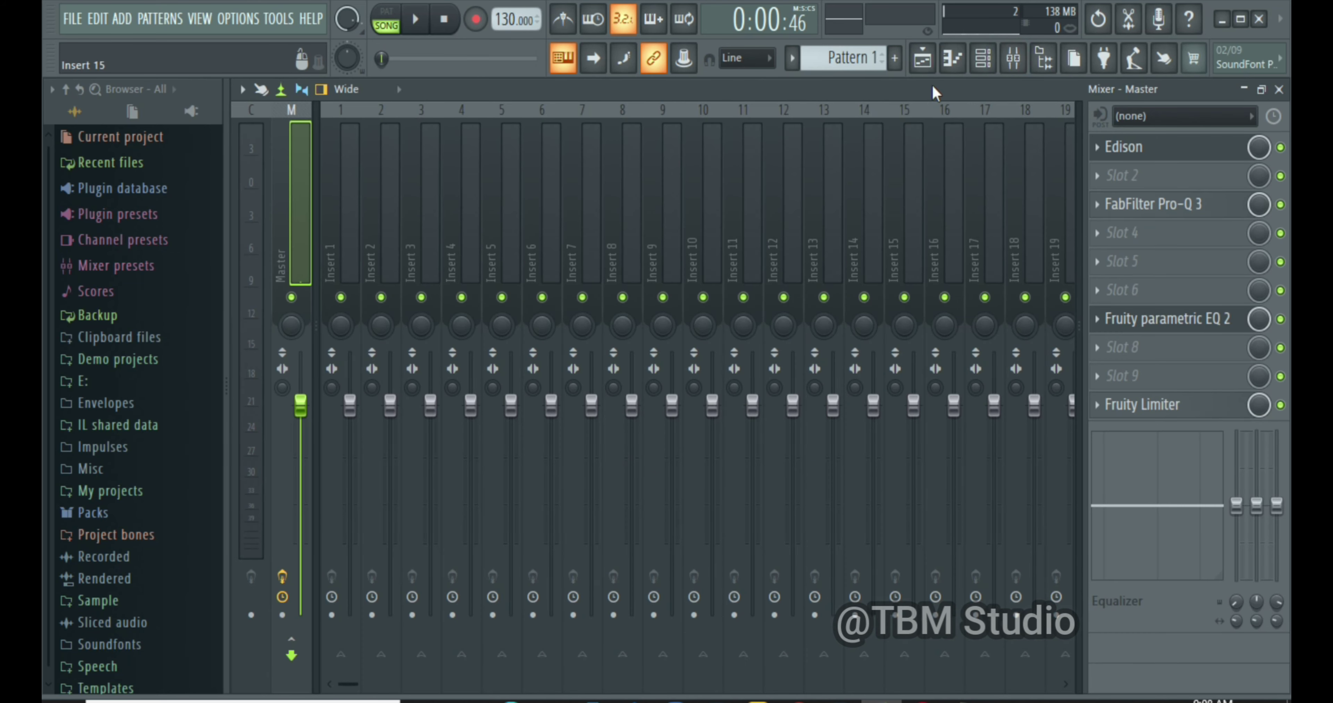
click(936, 66)
double_click(604, 461)
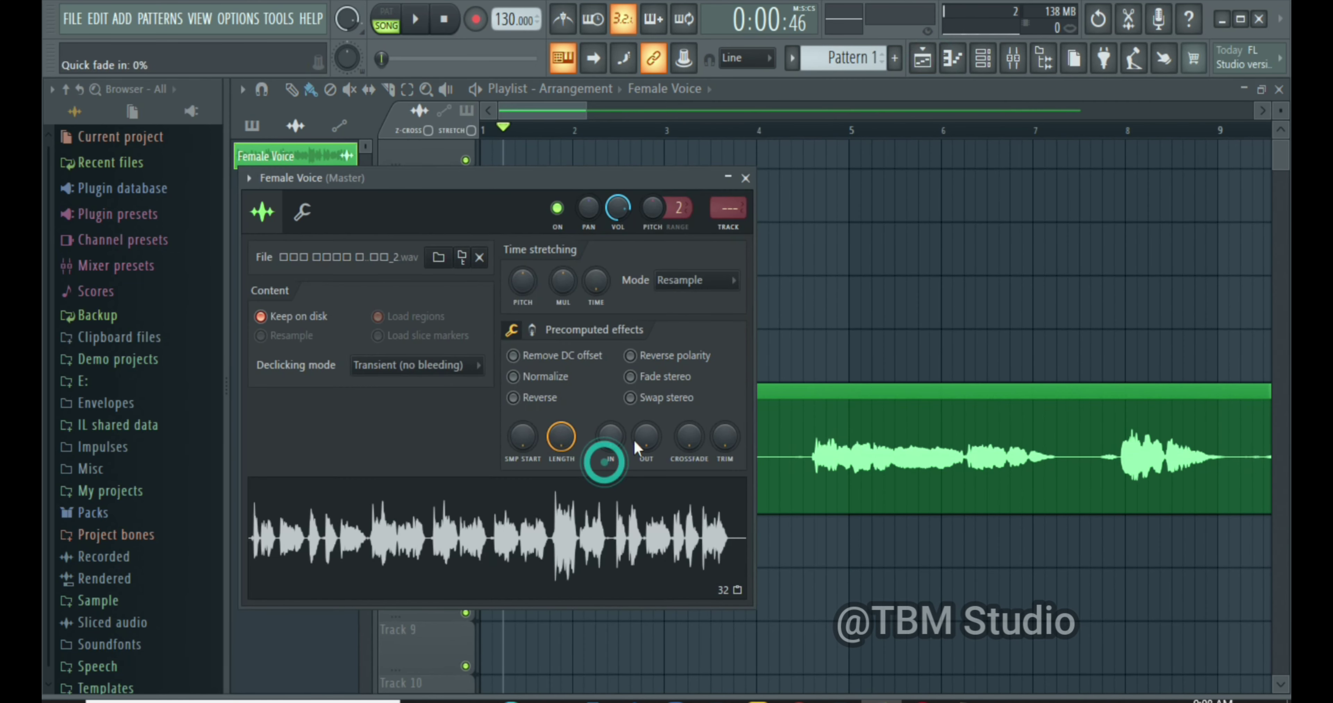
click(723, 232)
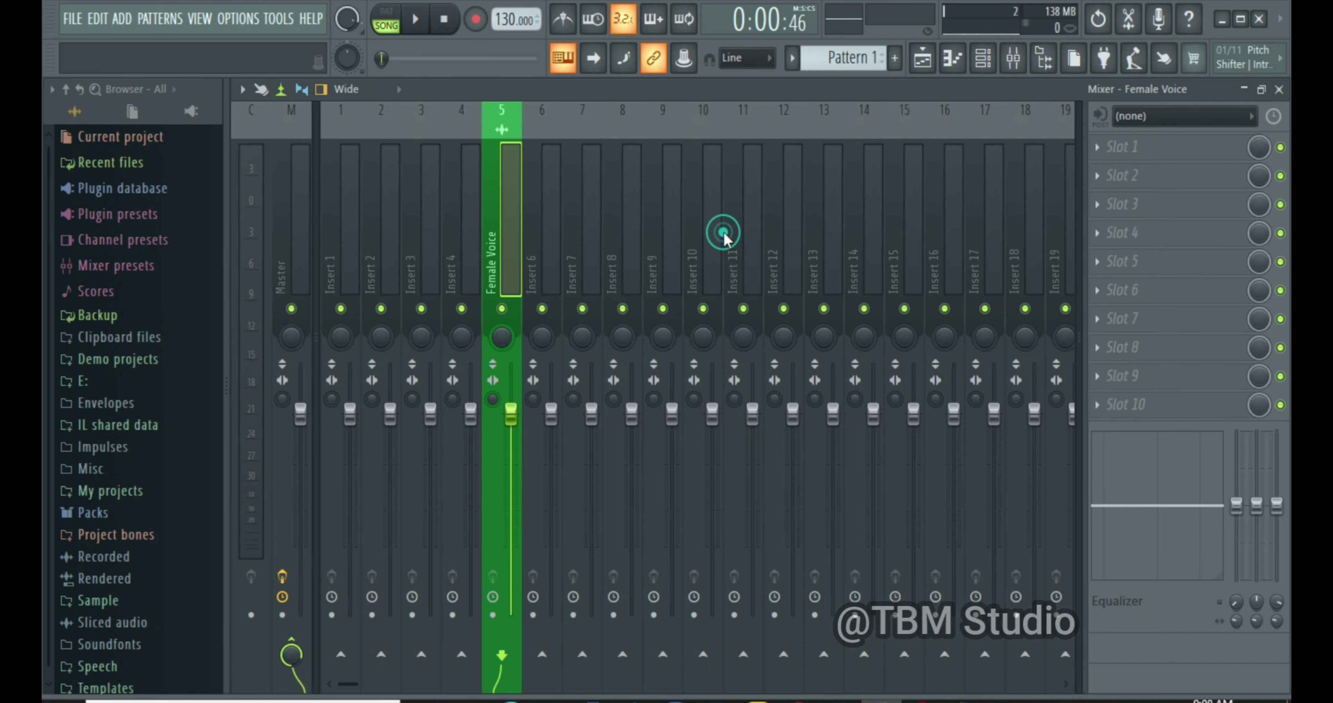
Load FabFilter Pro-Q 3 into effect slot 4 of the Female Voice mixer track
click(1119, 233)
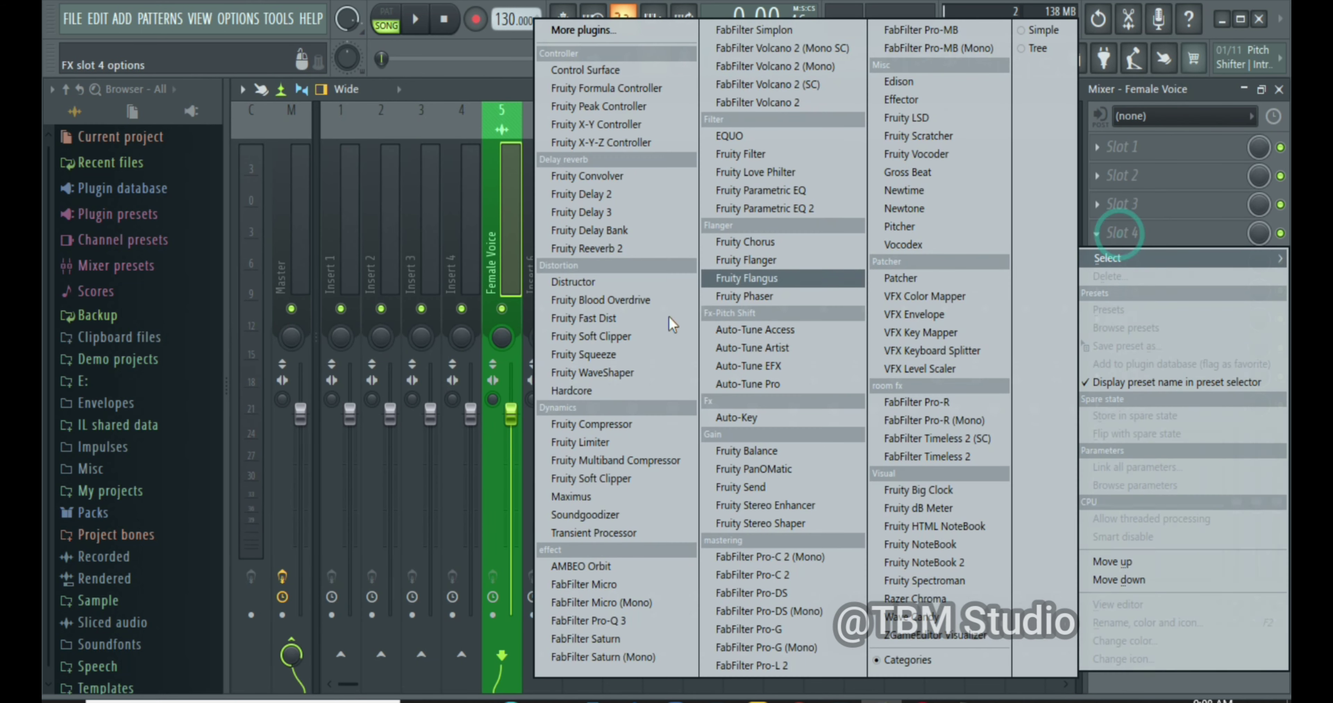
click(600, 621)
drag(641, 360, 626, 146)
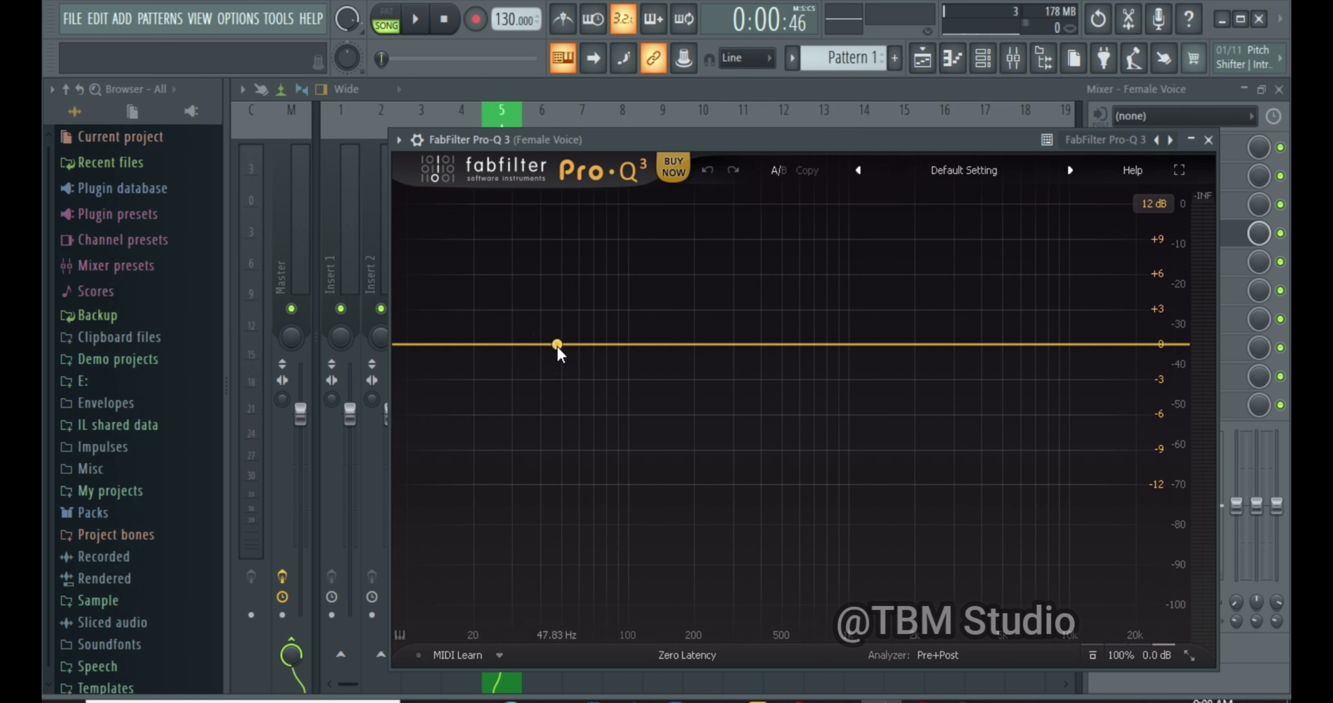
Add an EQ band at about 21 Hz and change its shape to Low Cut
drag(485, 345, 480, 367)
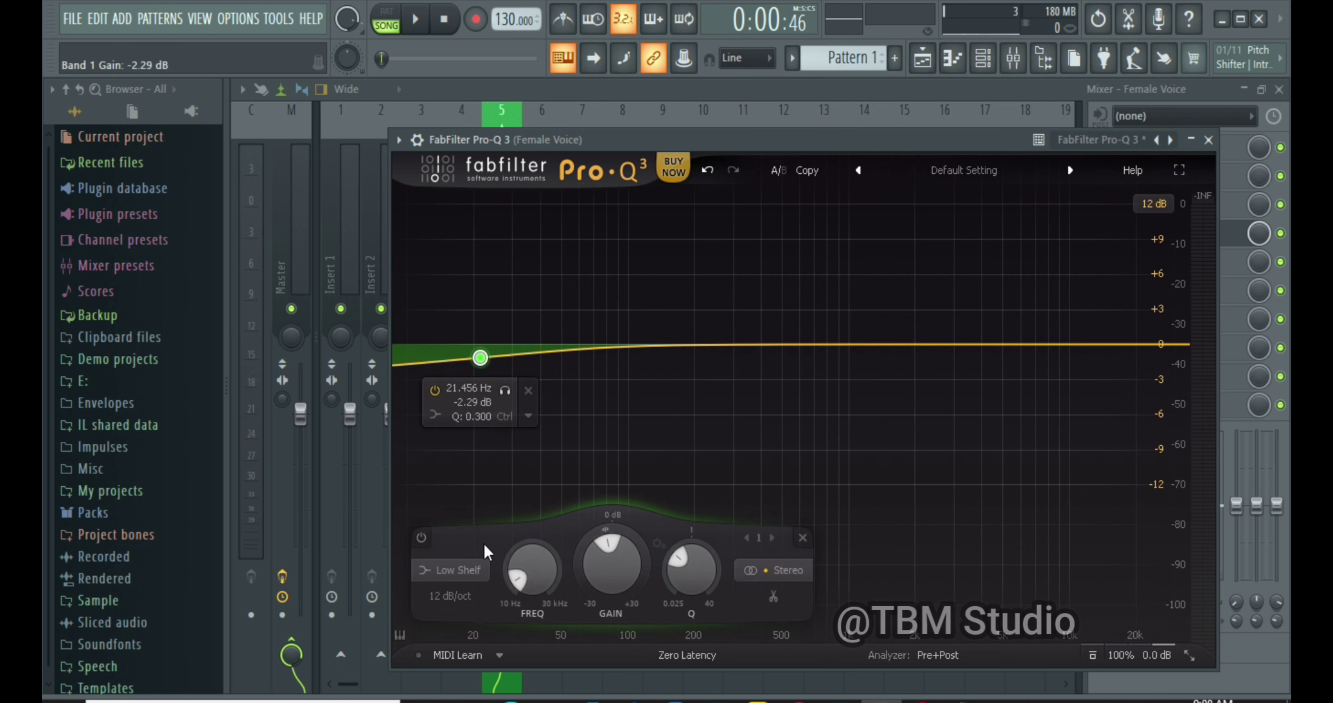
click(444, 573)
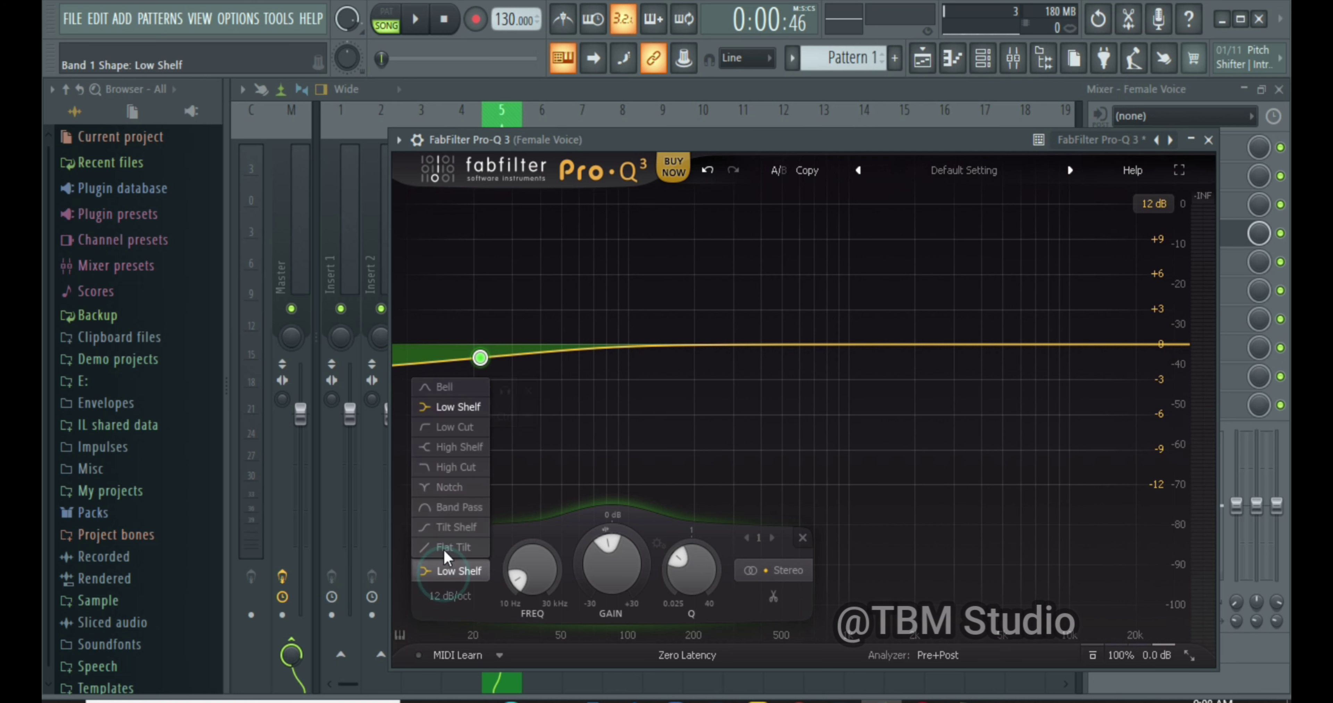
click(456, 427)
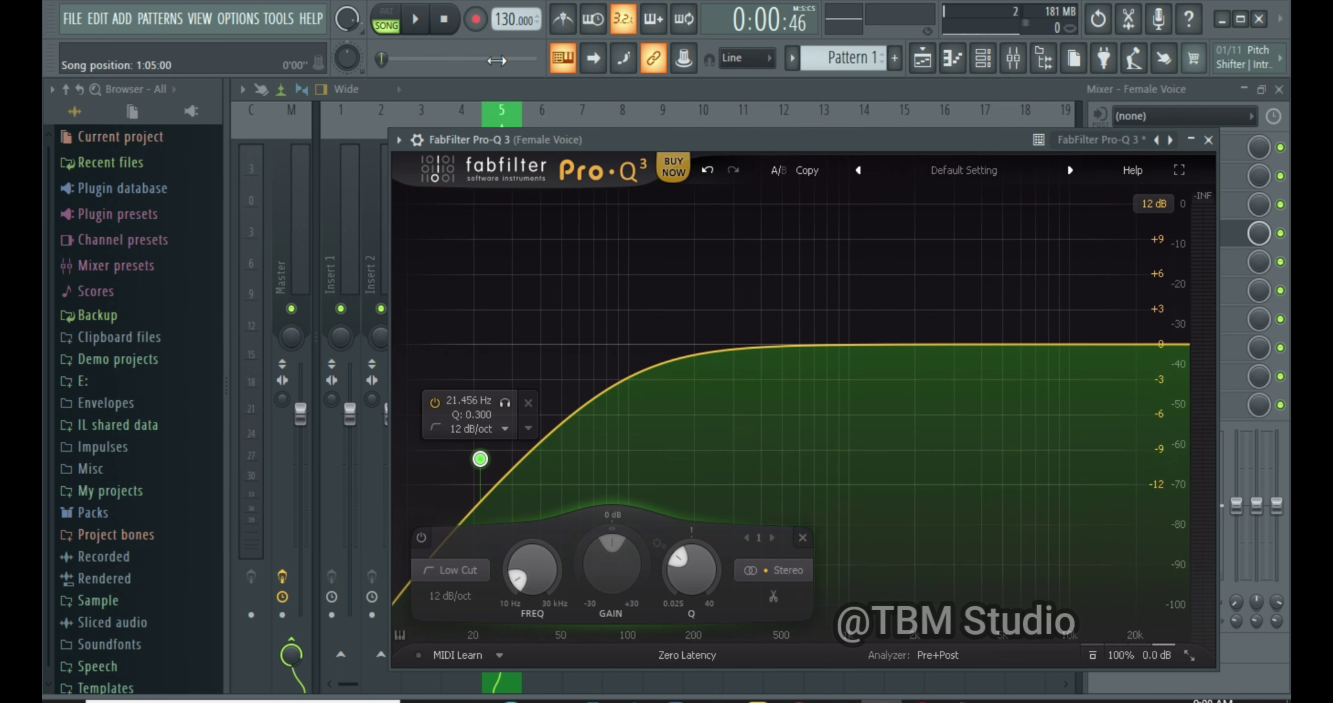
Raise the low cut band's frequency to about 72 Hz while listening to the vocal
drag(579, 147, 516, 144)
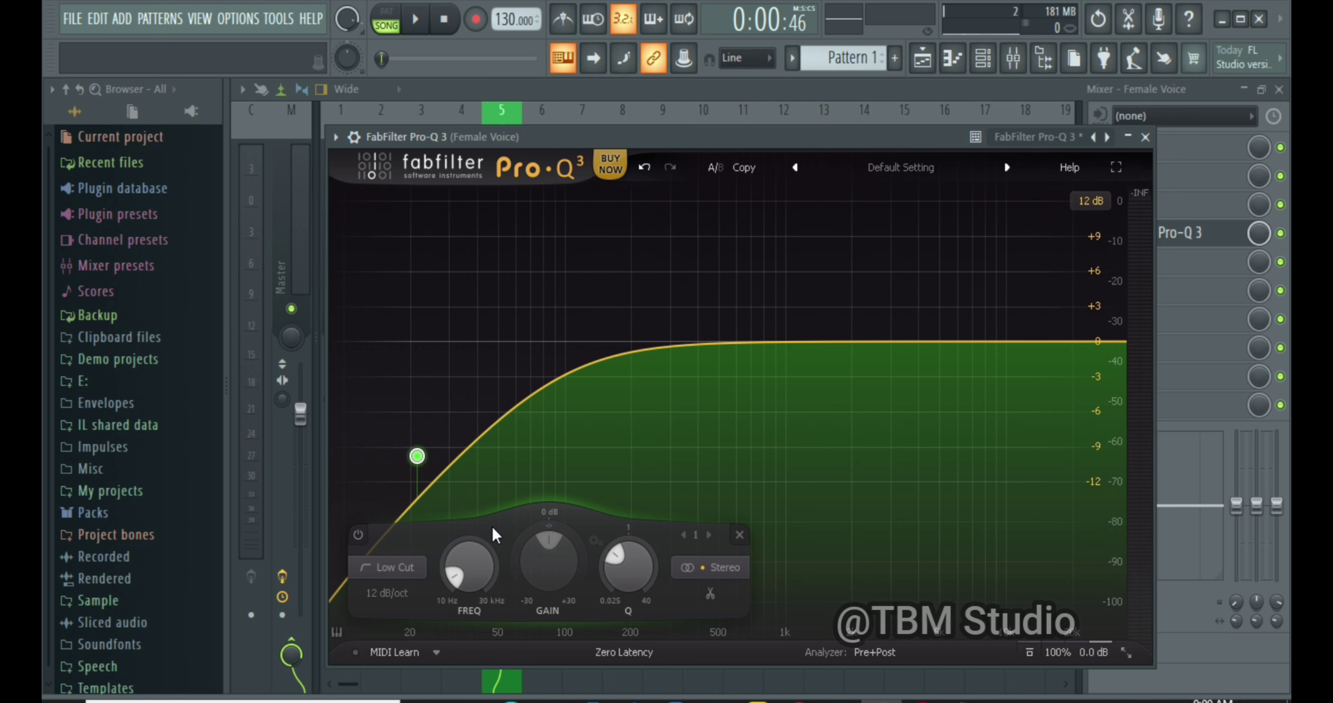
mouse_move(484, 565)
mouse_down()
mouse_move(479, 582)
mouse_move(475, 552)
mouse_up()
scroll(475, 552, up, 2)
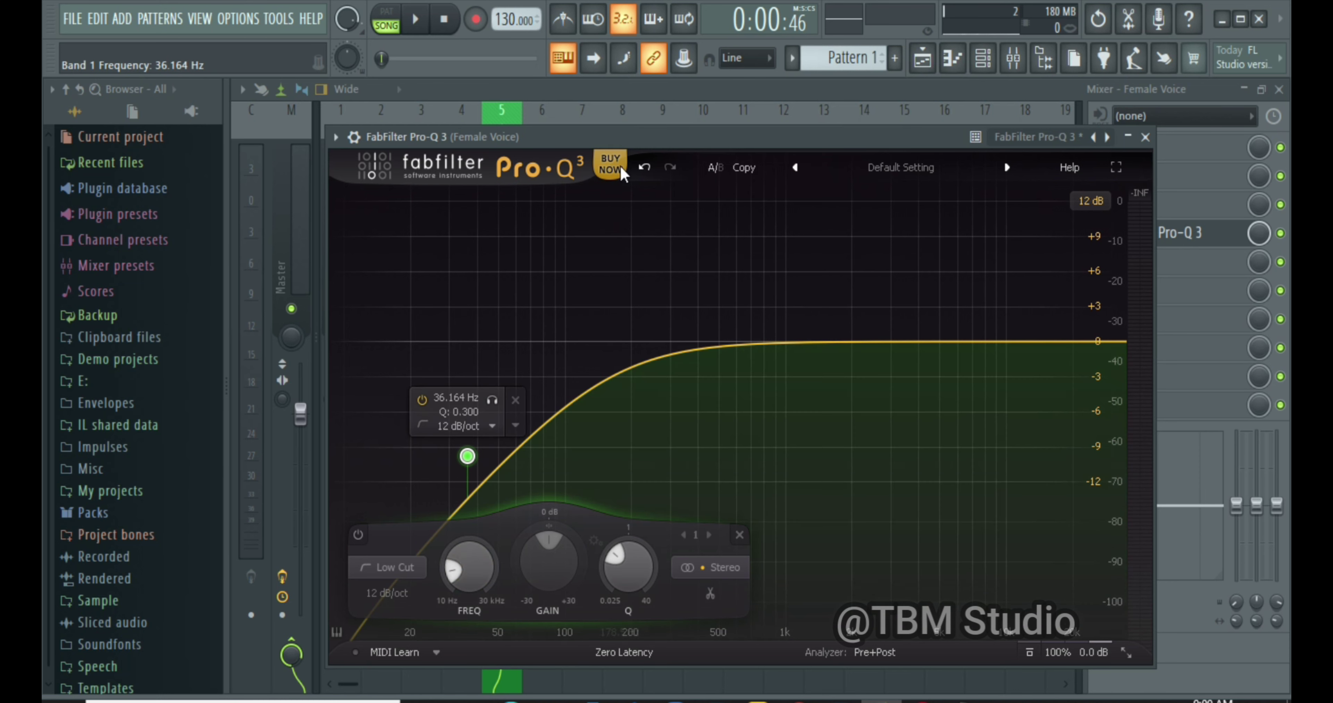
drag(646, 137, 694, 99)
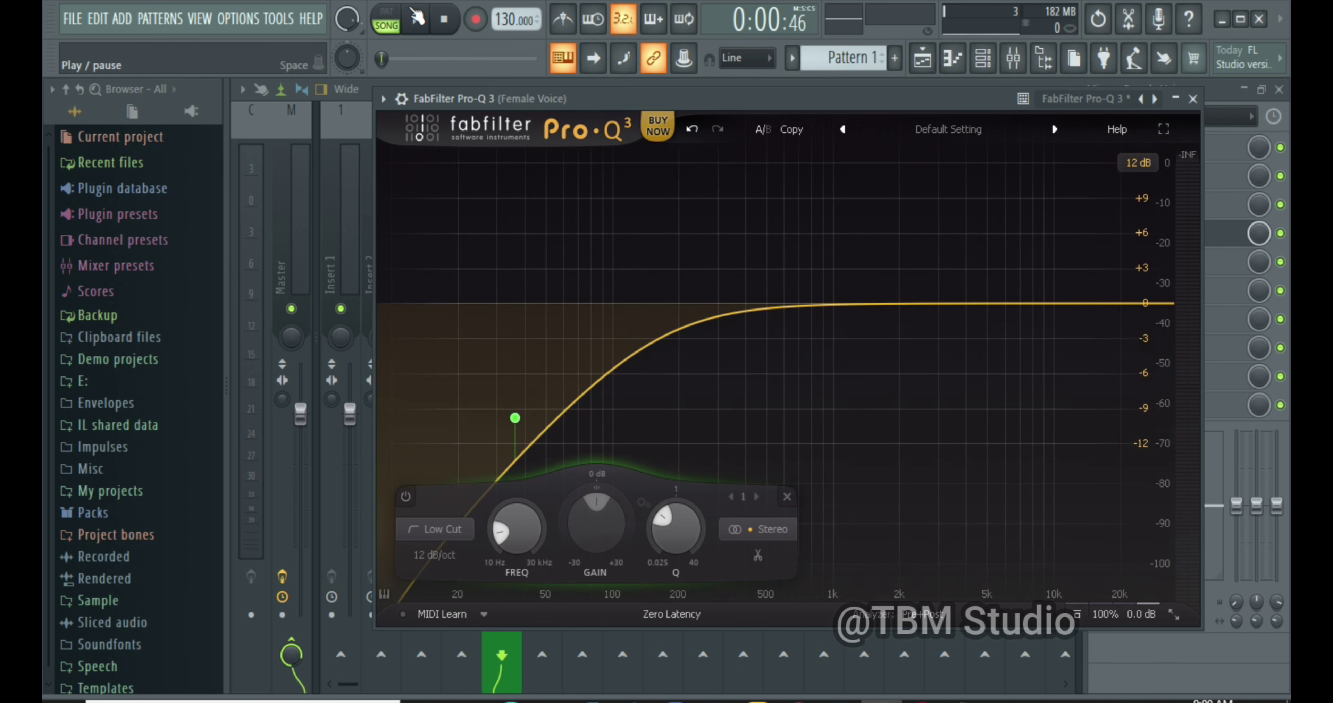
click(429, 23)
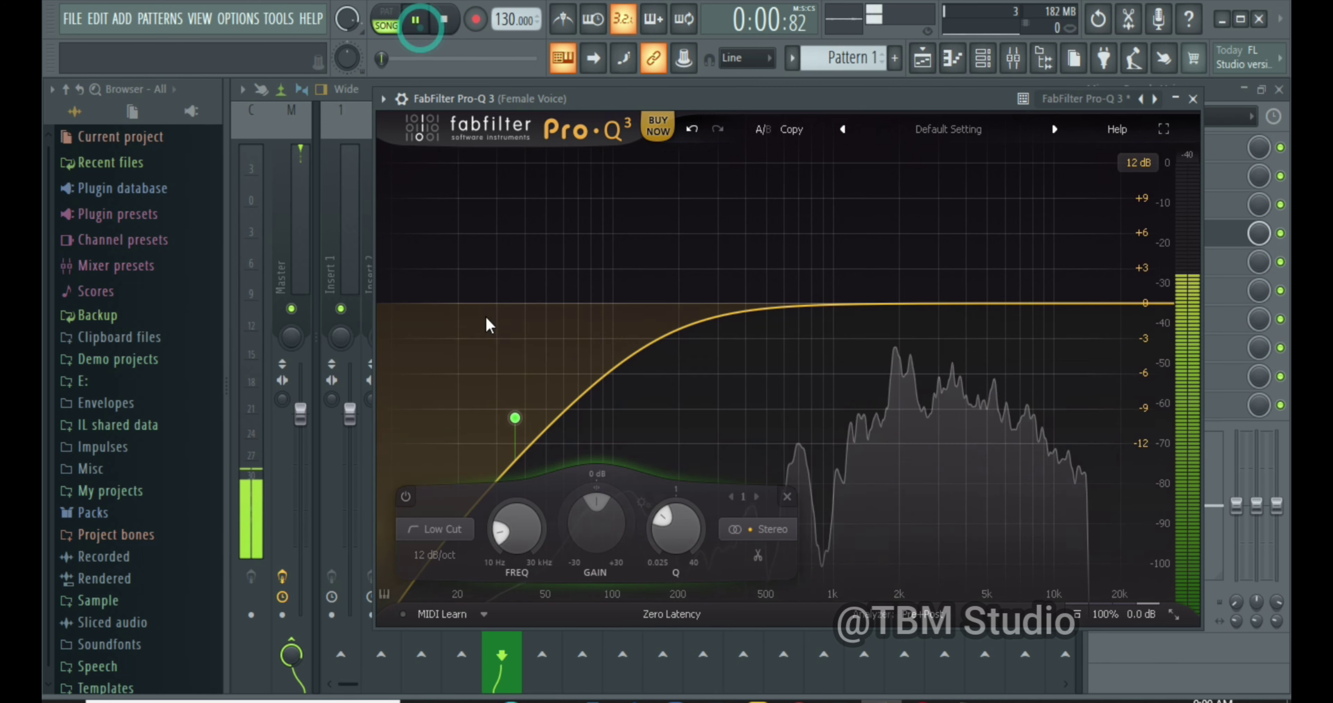
mouse_move(523, 530)
mouse_down()
mouse_move(532, 436)
mouse_move(533, 545)
mouse_up()
drag(633, 104, 576, 108)
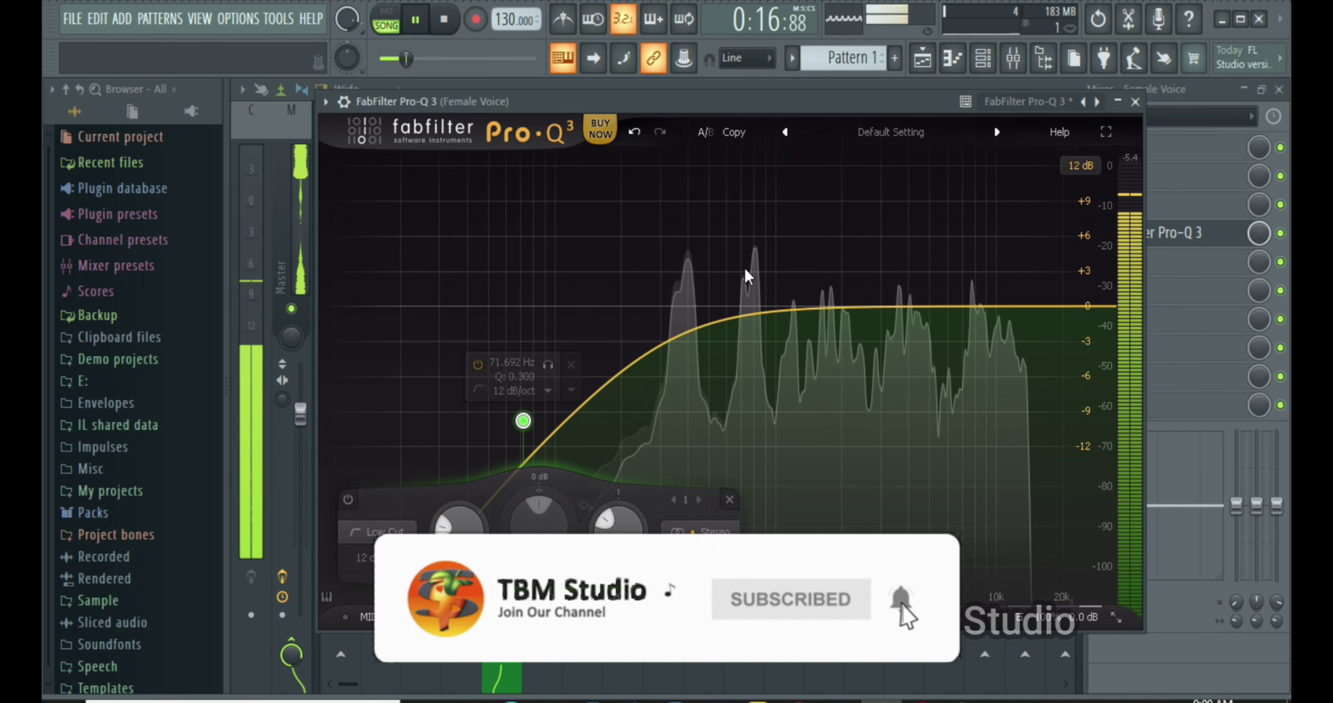
key(space)
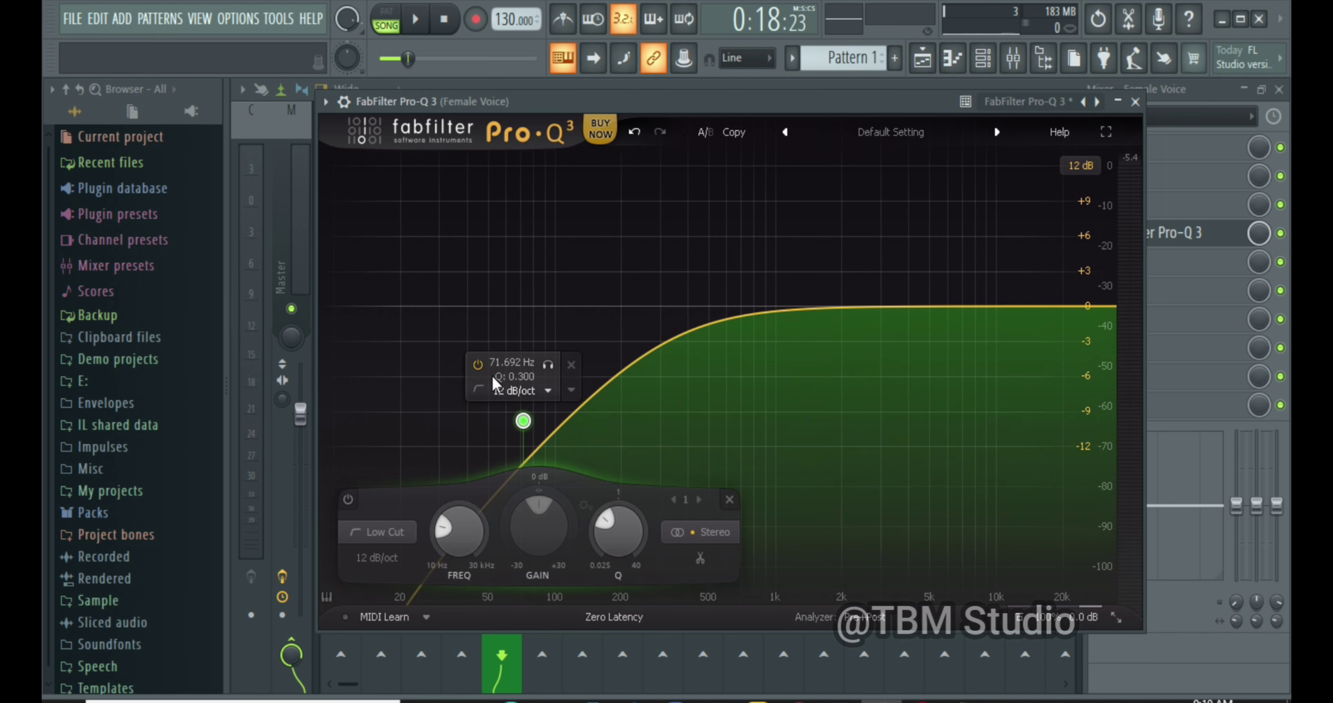
Compare the playing vocal with the low cut band bypassed and enabled again
mouse_move(483, 362)
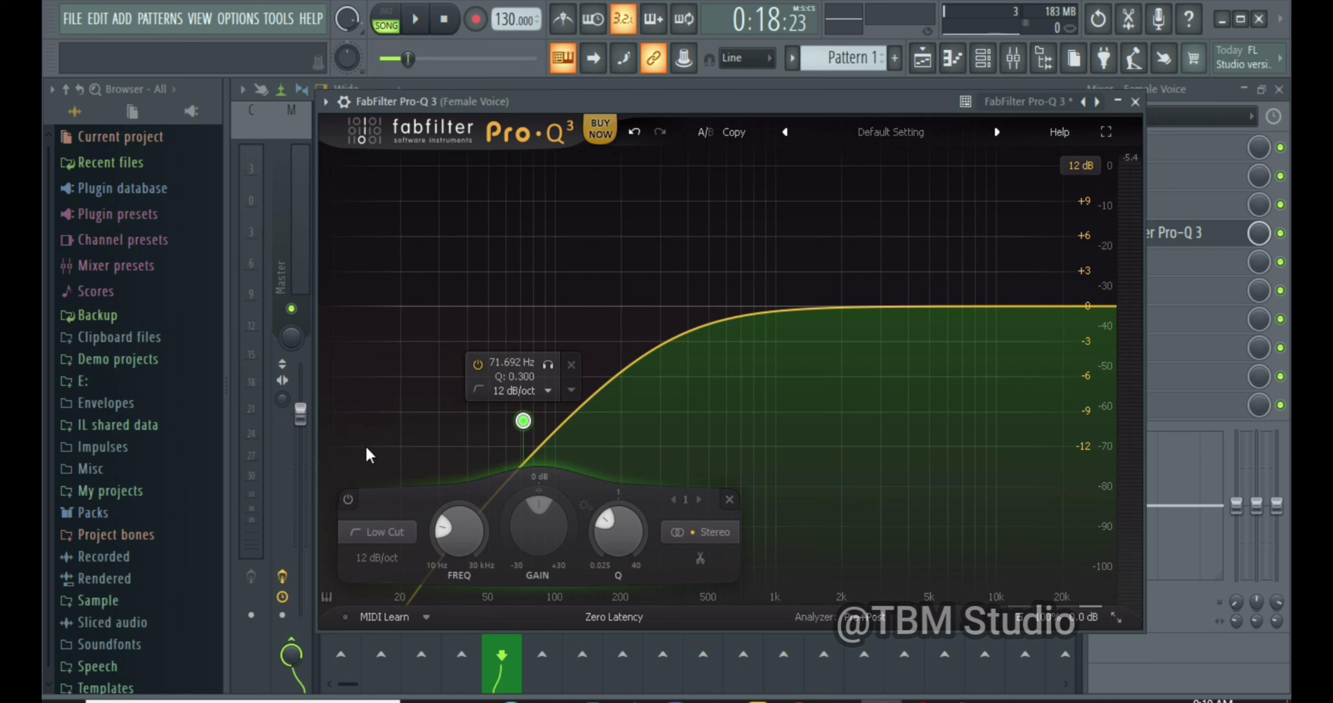
click(478, 369)
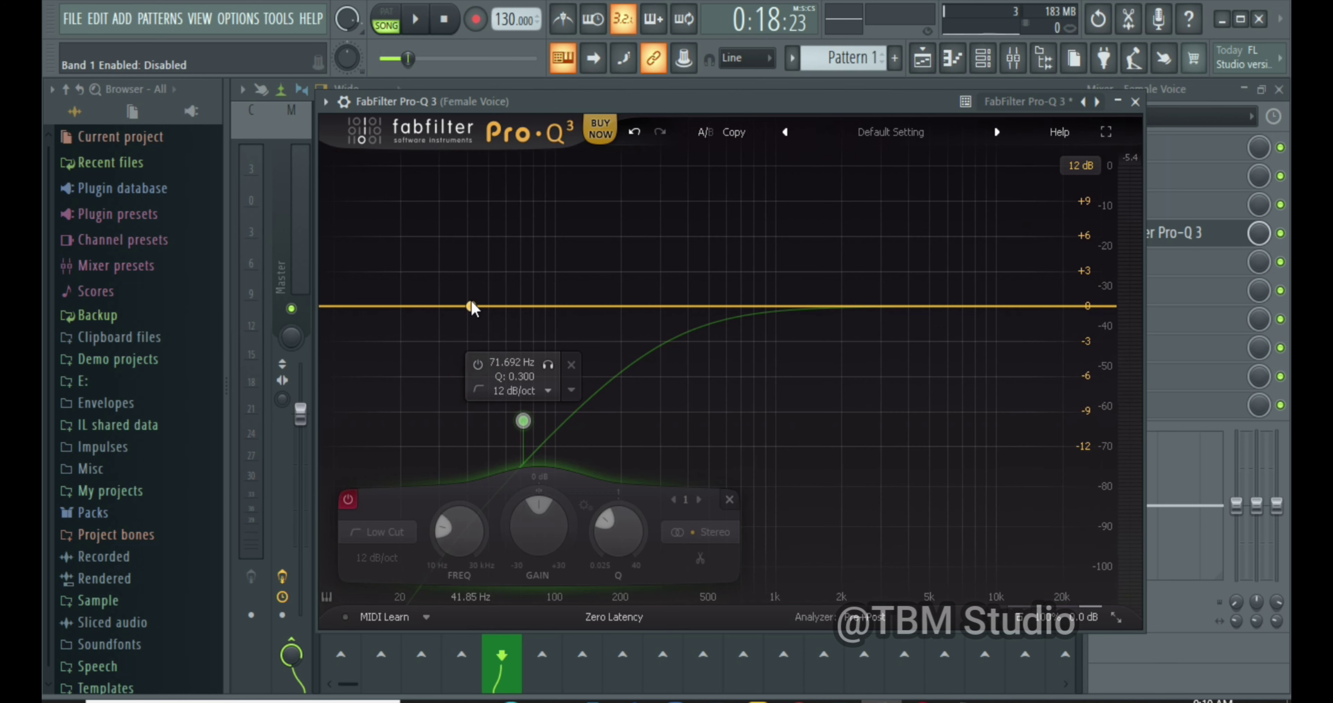
click(416, 19)
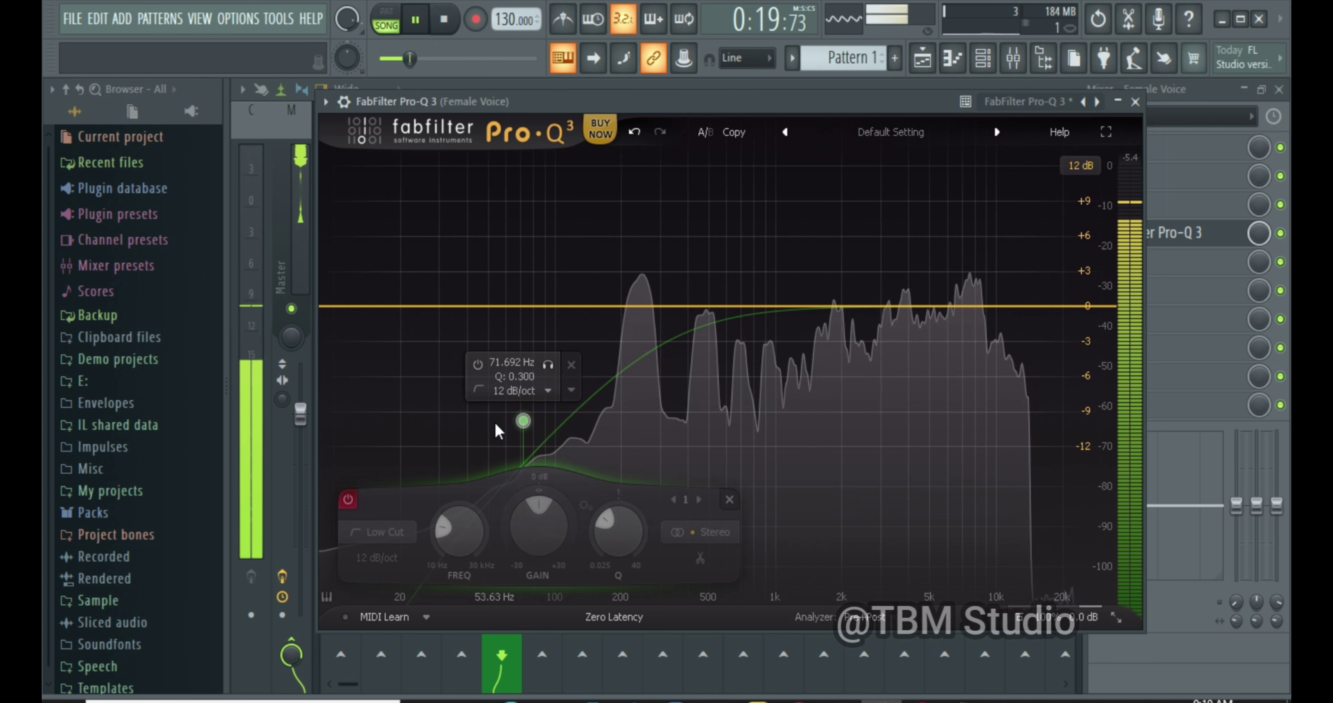
click(479, 365)
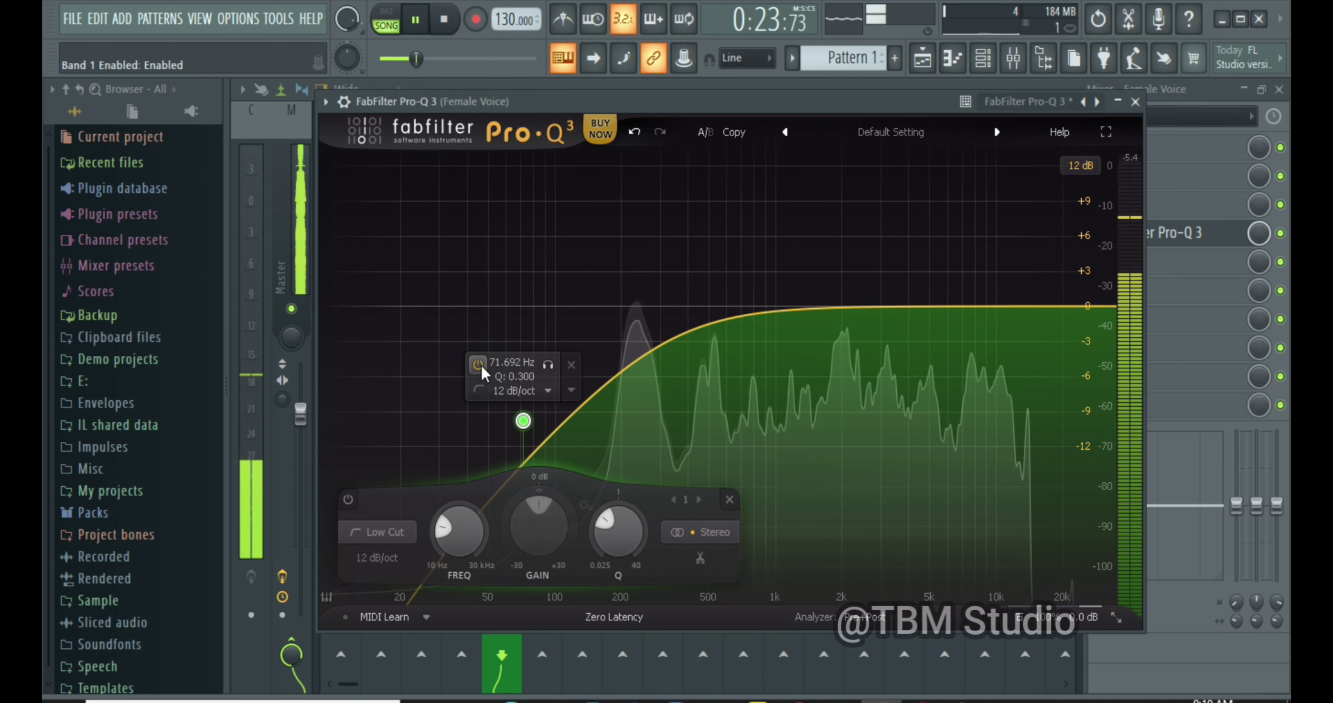
click(418, 22)
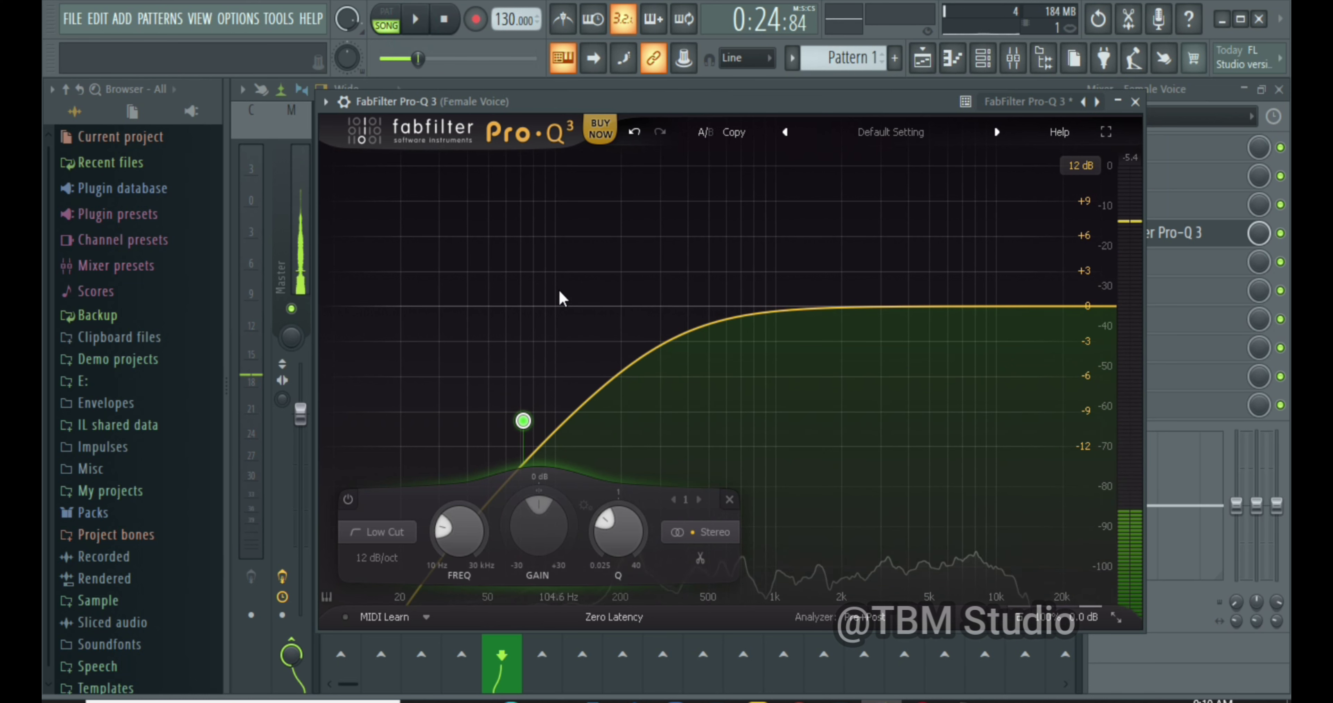
Raise the low cut band's Q to about 0.47
mouse_move(589, 397)
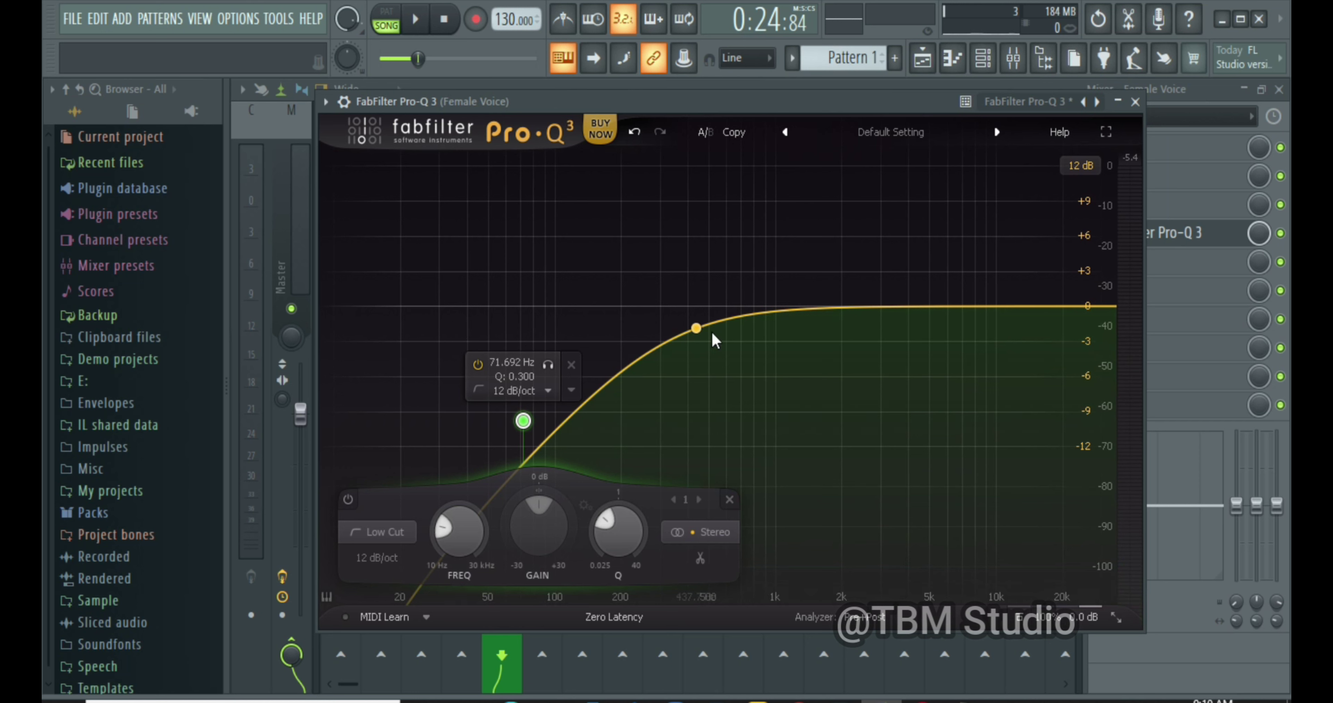
scroll(619, 530, up, 3)
scroll(619, 530, up, 1)
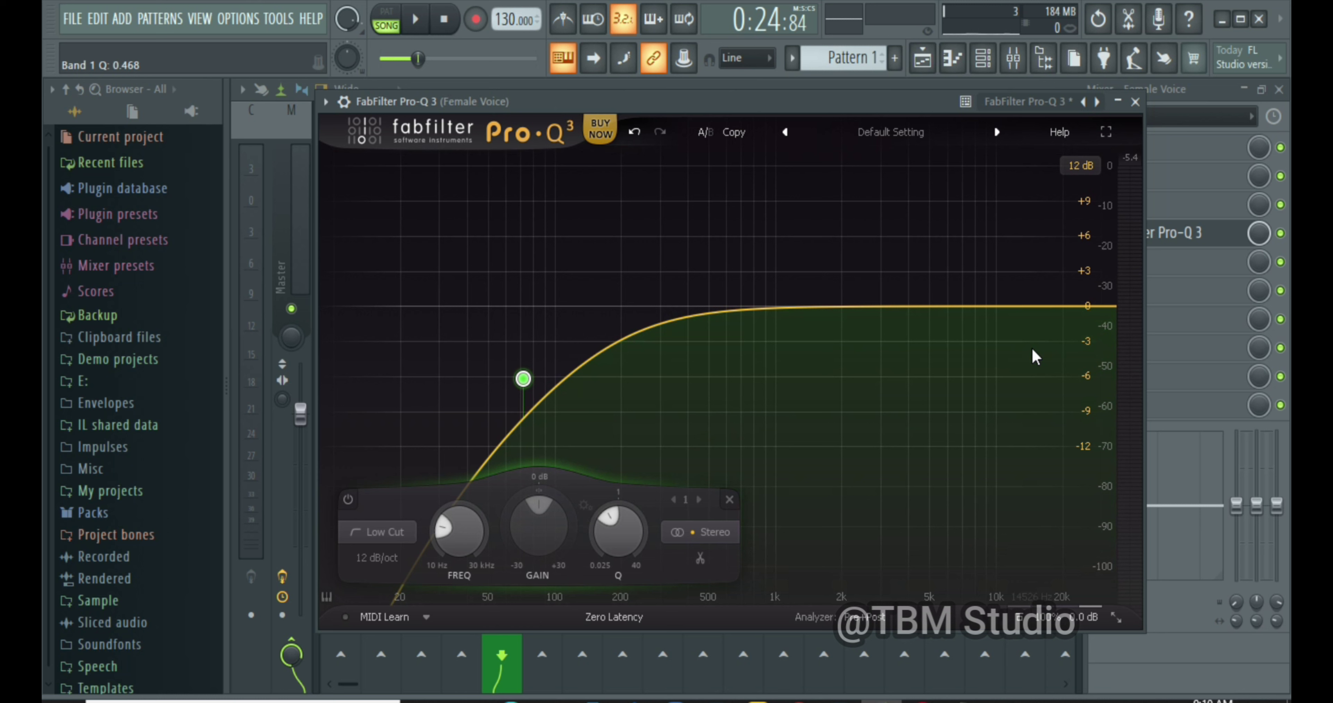
Add a bell band near 2.7 kHz with about +12 dB gain and a Q of about 4.5, and sweep it to lower frequencies
drag(866, 307, 870, 237)
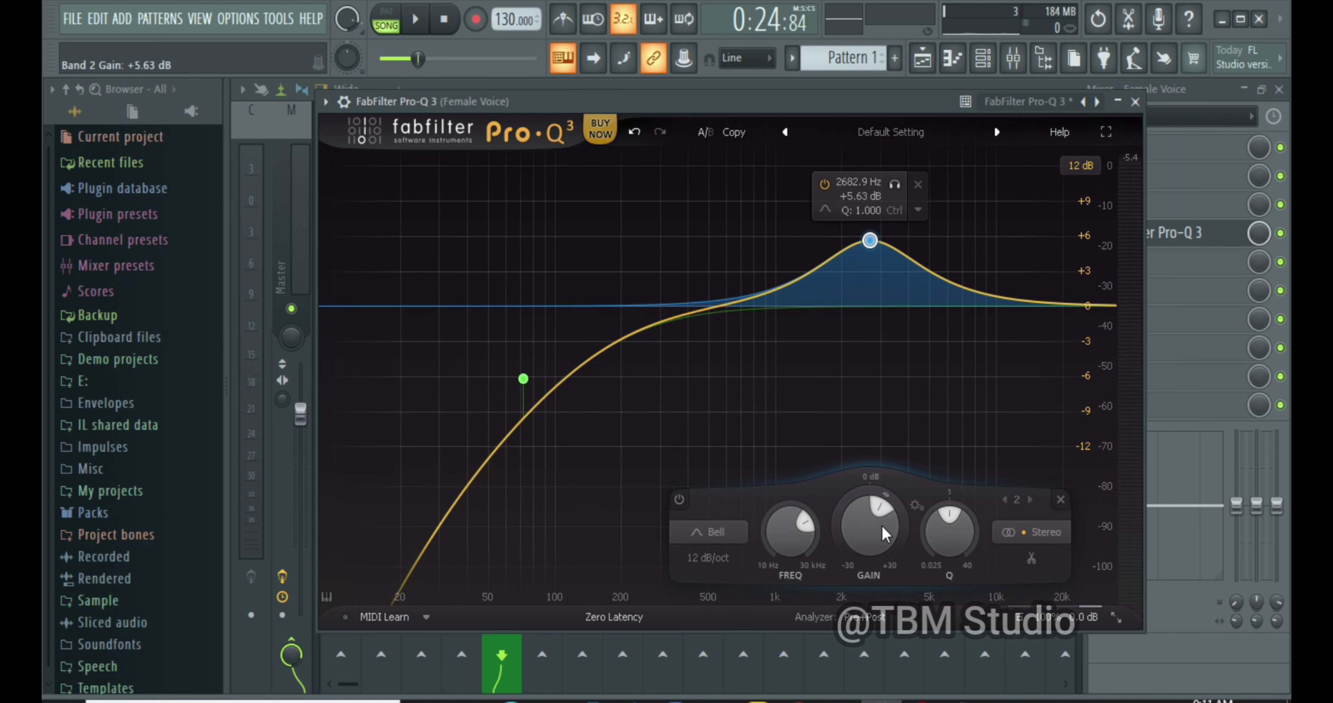
drag(872, 527, 873, 488)
drag(934, 528, 931, 451)
mouse_move(874, 198)
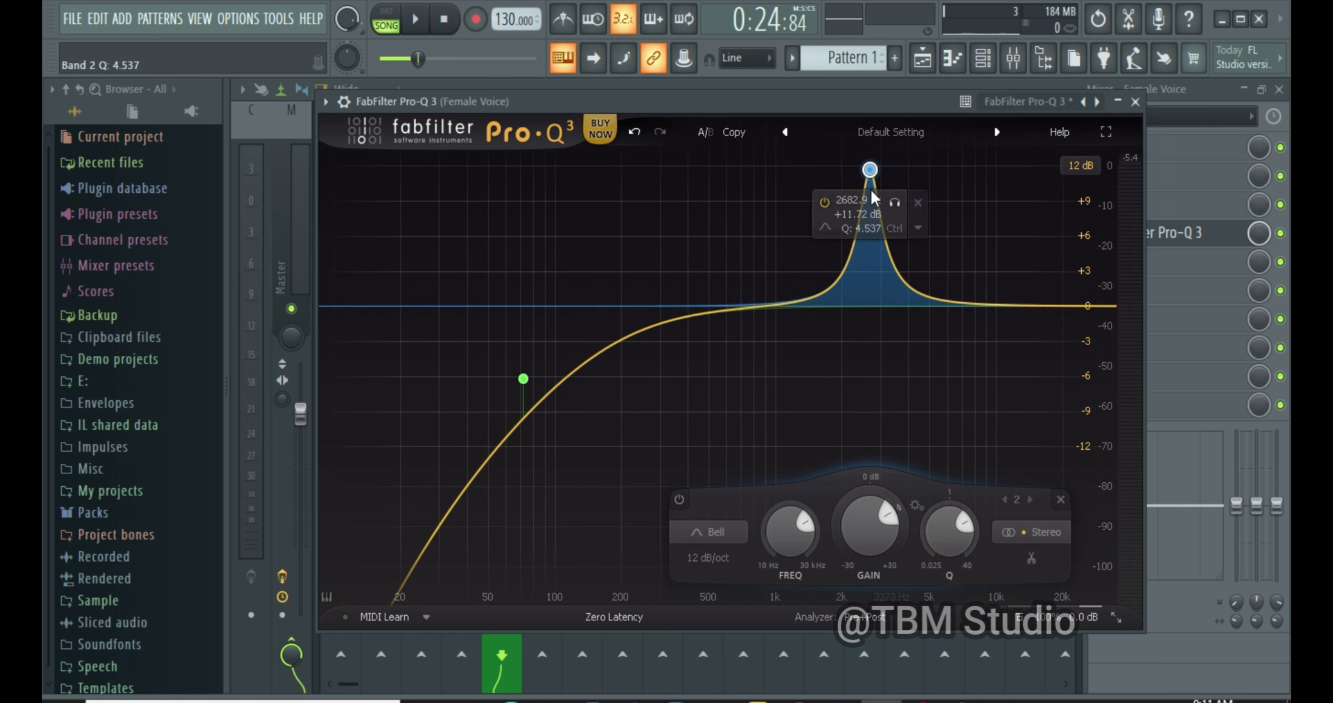
mouse_move(870, 173)
mouse_down()
mouse_move(827, 174)
mouse_move(874, 166)
mouse_move(819, 160)
mouse_move(856, 159)
mouse_up()
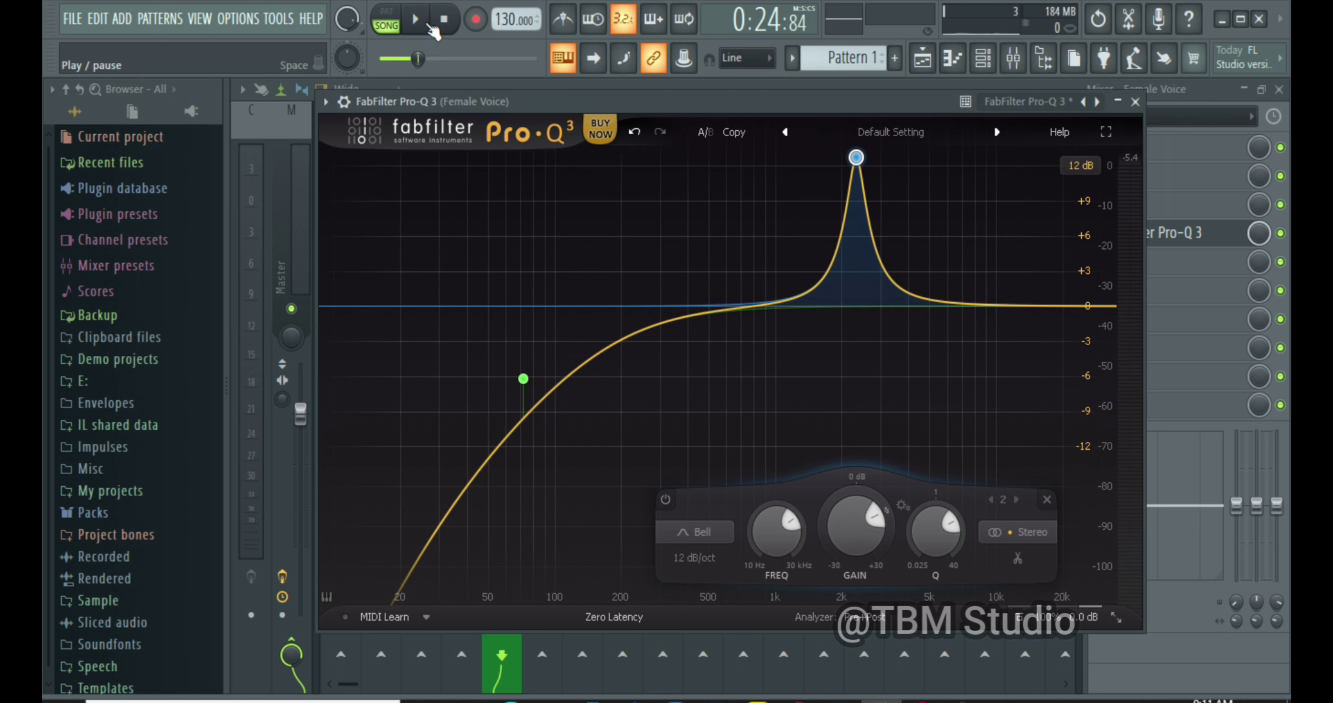
drag(856, 157, 835, 196)
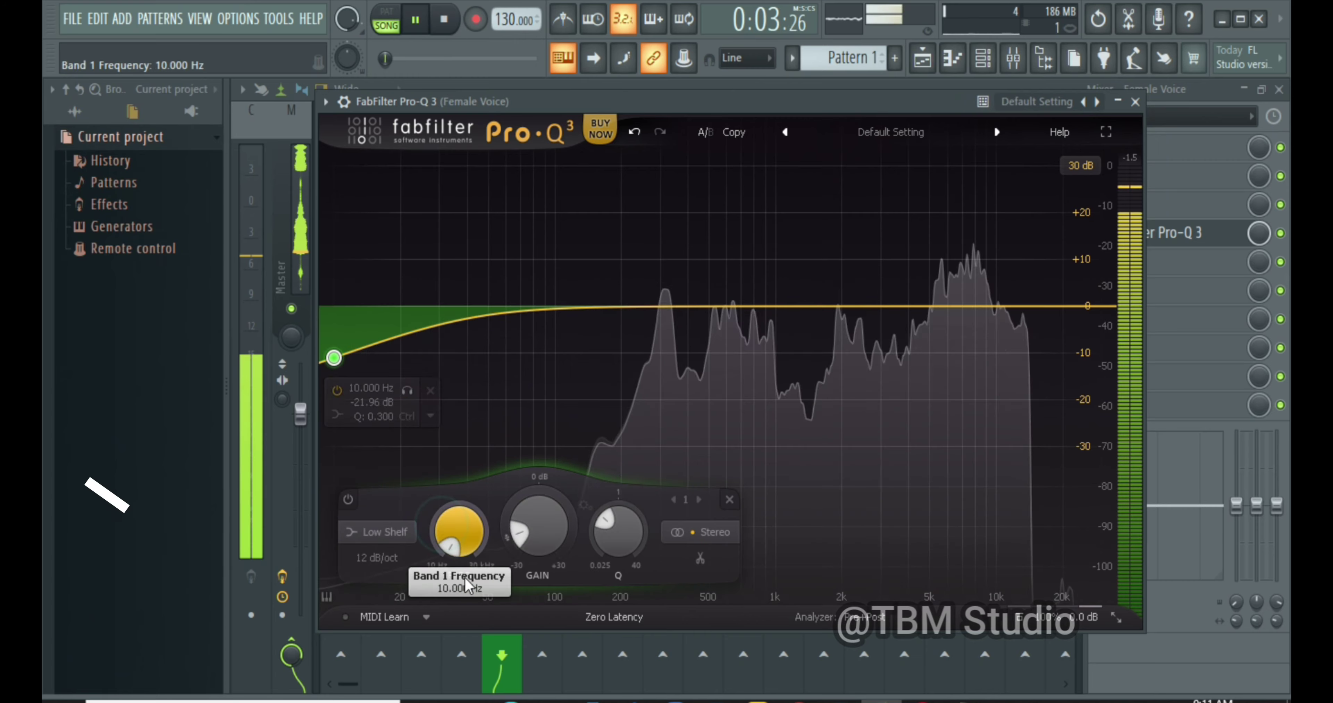
Turn band 1 into a low cut at about 250 Hz and add a second band at 0 dB below 20 Hz
click(377, 532)
drag(459, 532, 466, 486)
drag(670, 333, 610, 307)
drag(532, 531, 532, 517)
drag(690, 531, 682, 516)
double_click(384, 308)
Add a narrow third bell band boosted to +30 dB and sweep it to about 2308 Hz during playback
key(space)
key(space)
drag(854, 306, 854, 167)
drag(934, 531, 934, 496)
drag(781, 532, 786, 543)
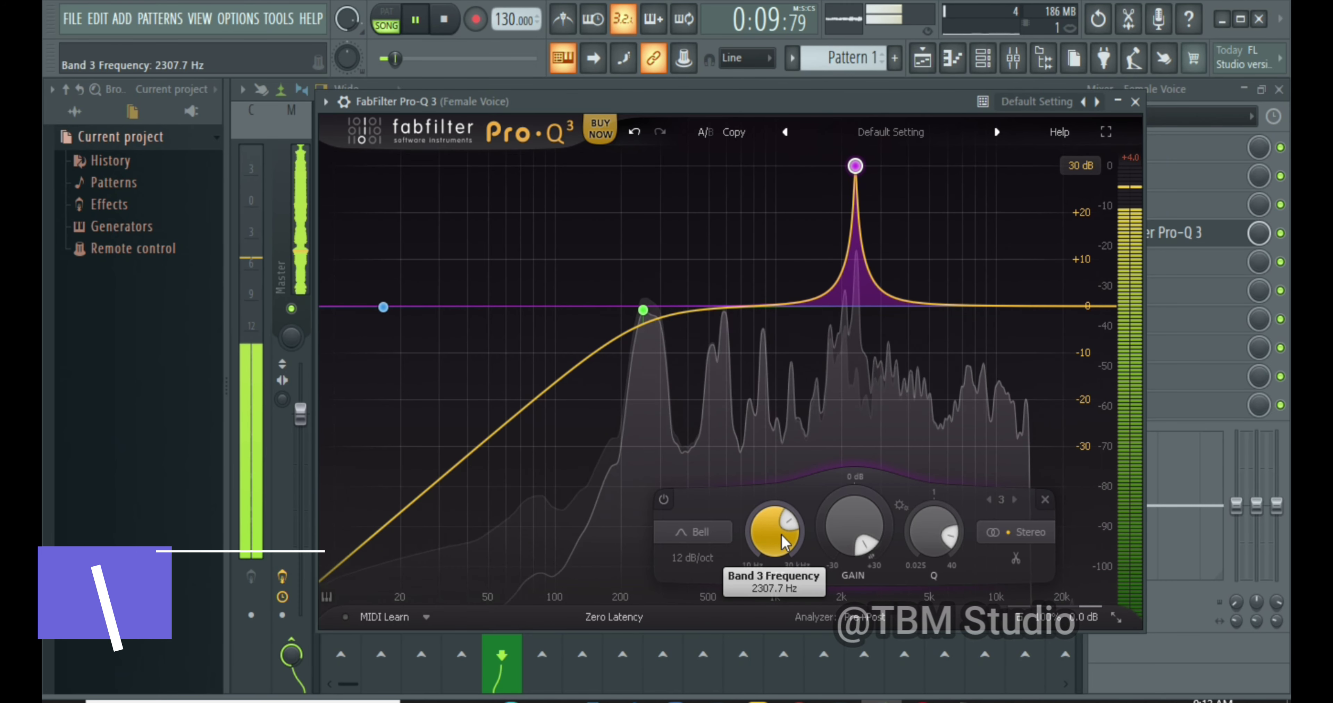
Cut the narrow fourth bell band at about 1368 Hz to about -7 dB
key(space)
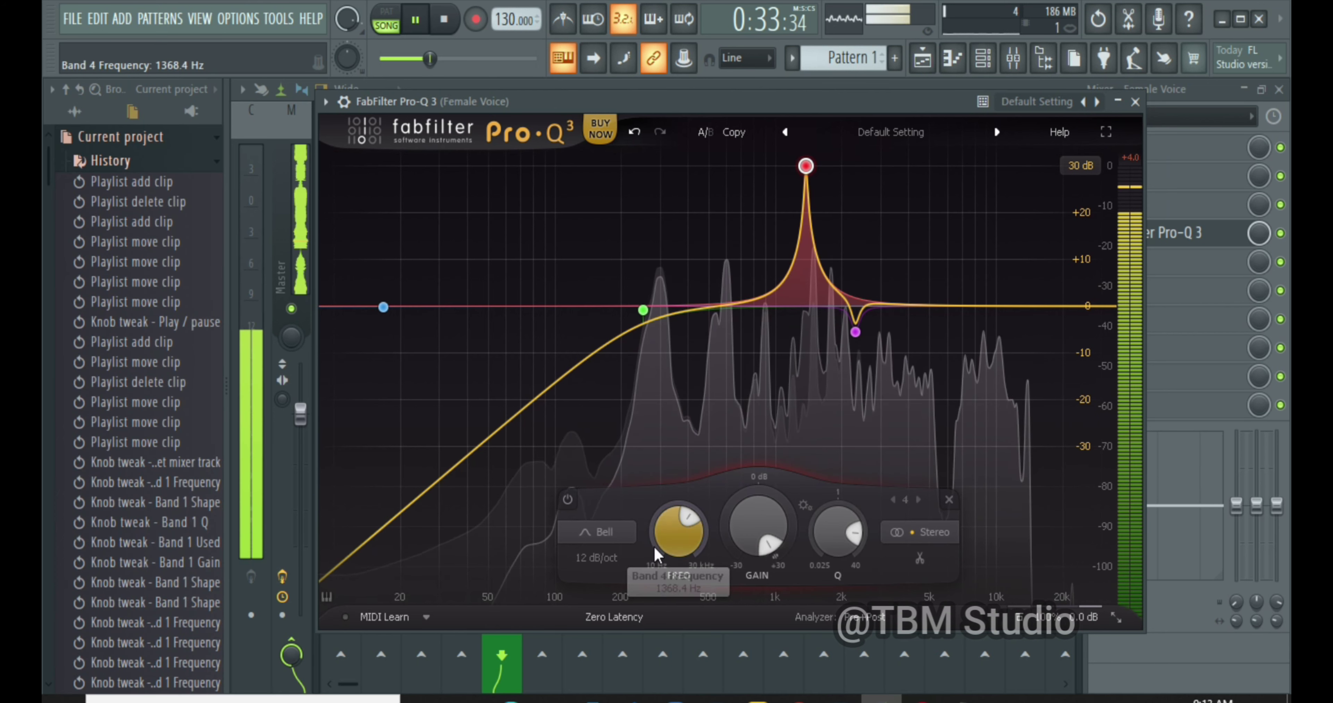
key(space)
drag(761, 562, 756, 701)
Add a high shelf band at about 11775 Hz with about +9 dB gain and a Q of about 2
drag(1009, 306, 1011, 285)
key(space)
scroll(1017, 285, down, 10)
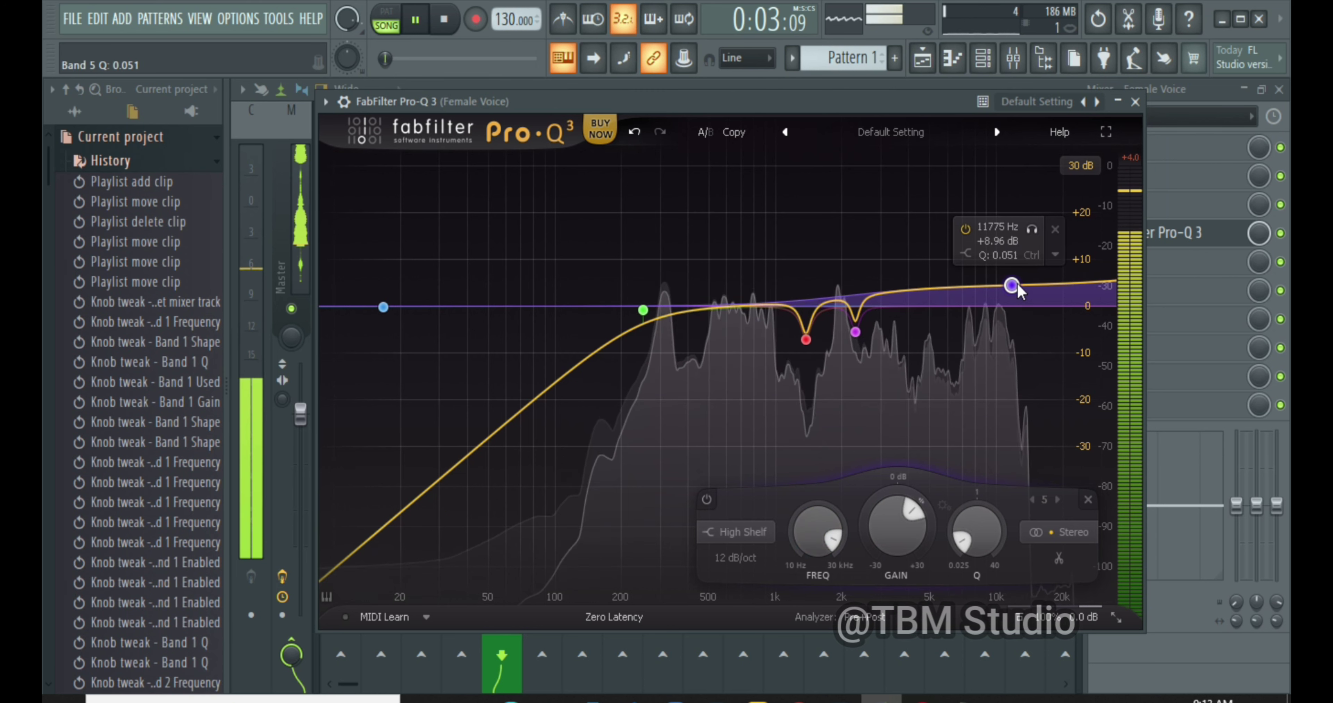
scroll(1014, 289, up, 10)
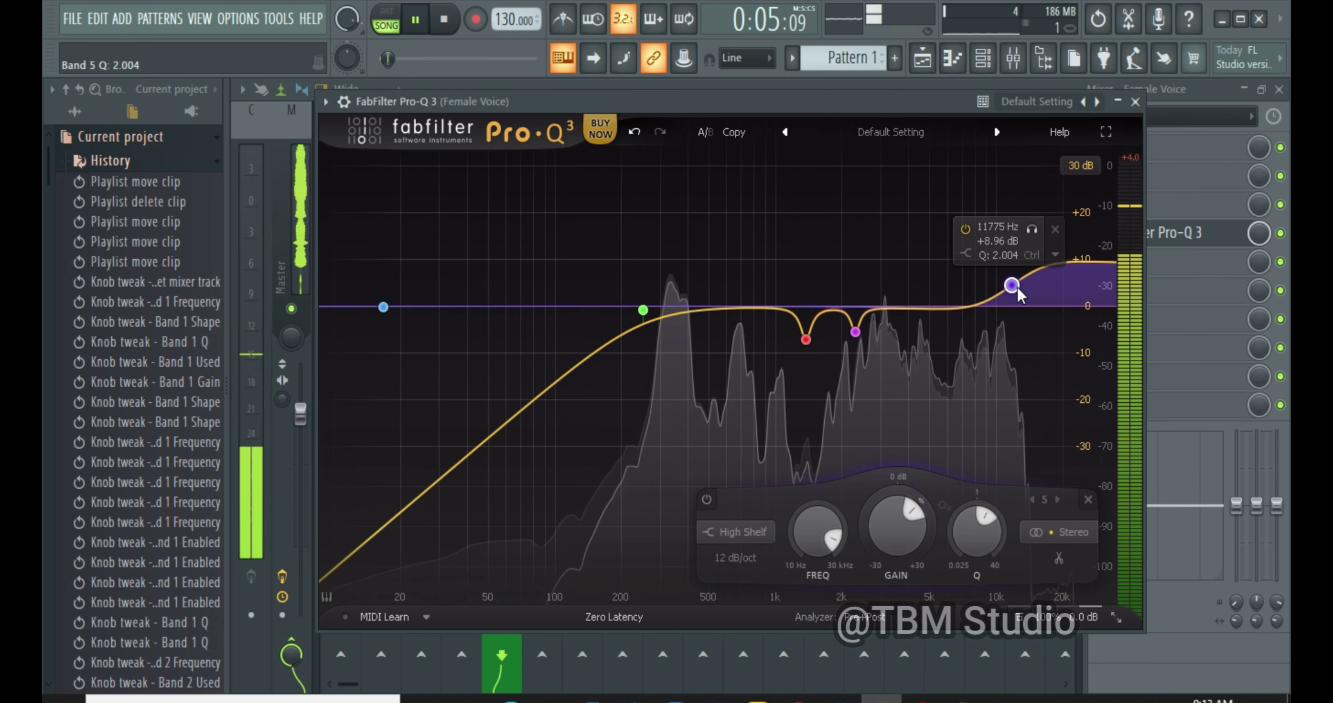
Raise the high shelf's frequency slightly, lower its Q to about 0.69 and reselect the High Shelf shape
scroll(860, 540, up, 5)
scroll(863, 542, down, 4)
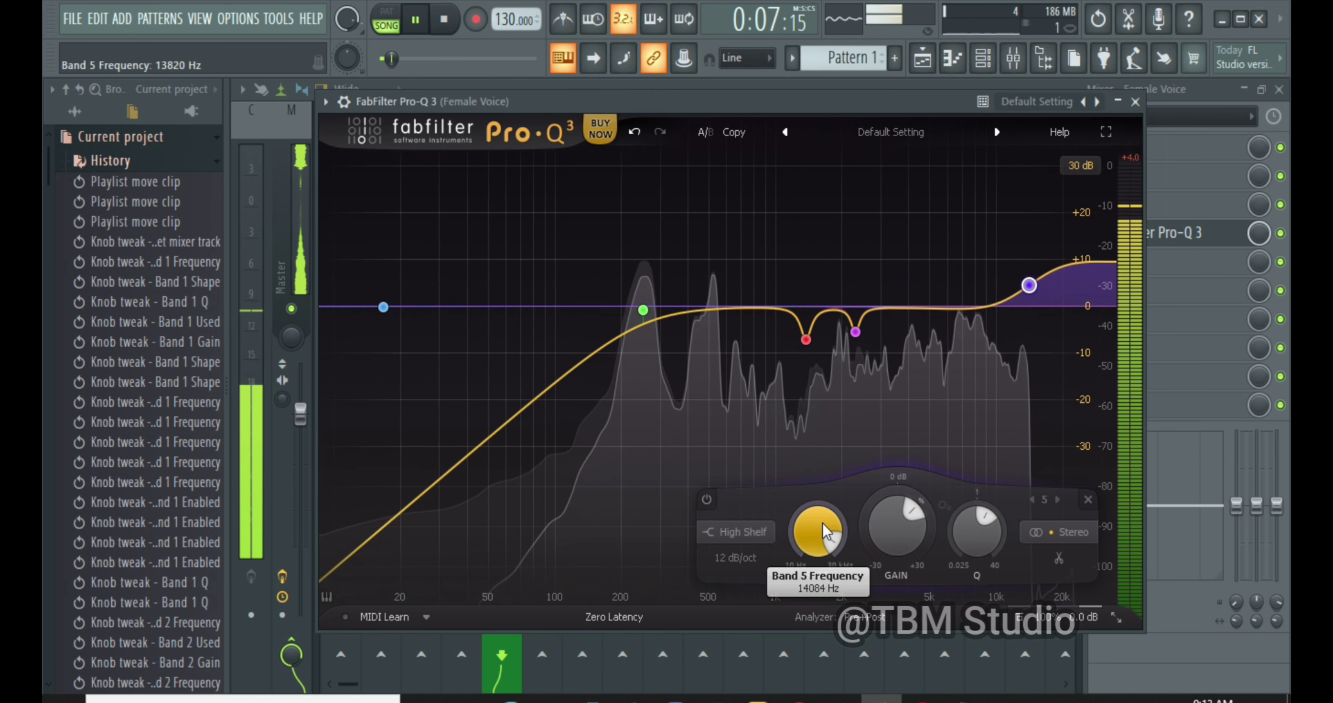
scroll(975, 531, down, 3)
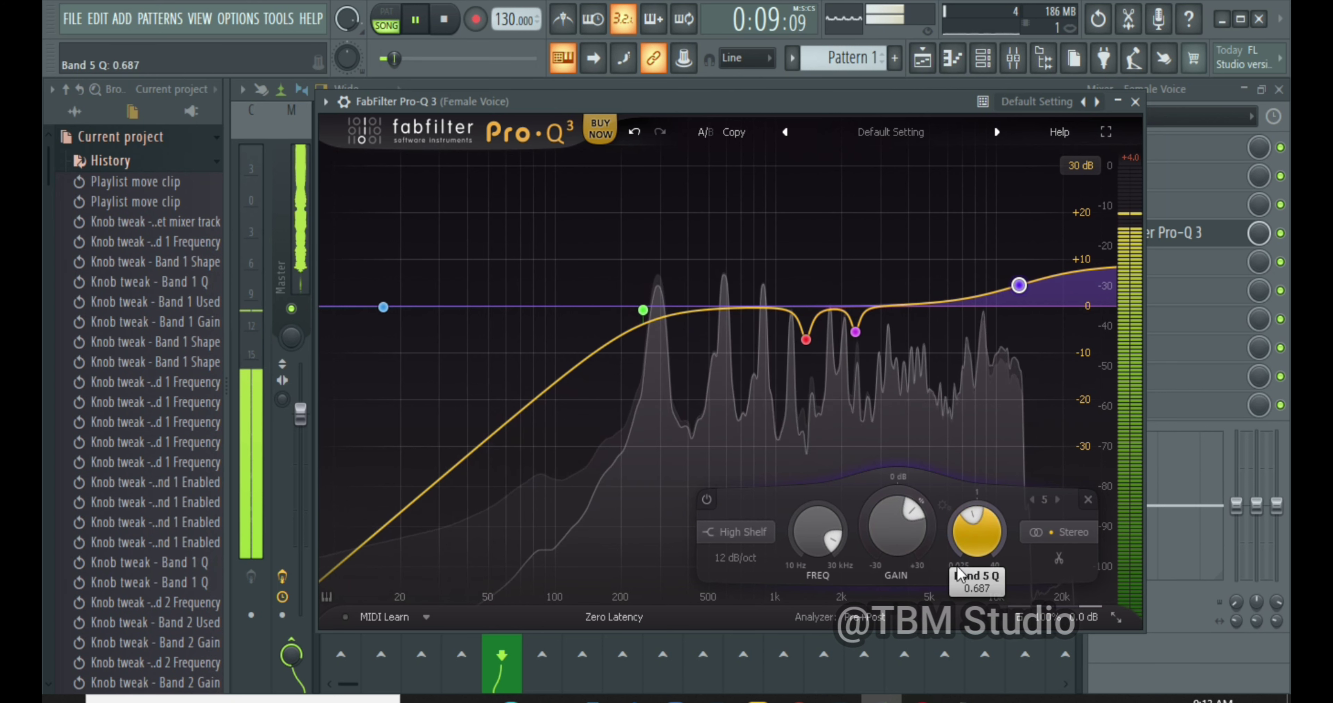
click(746, 533)
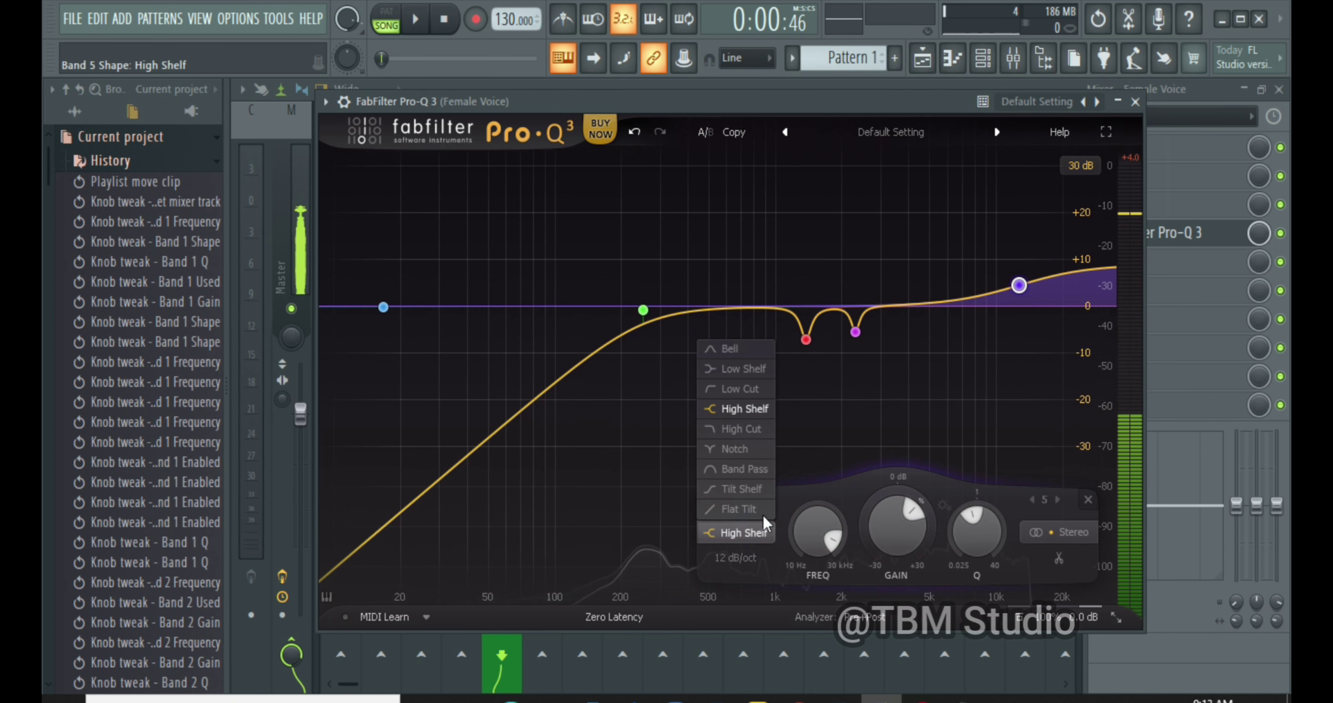
click(753, 411)
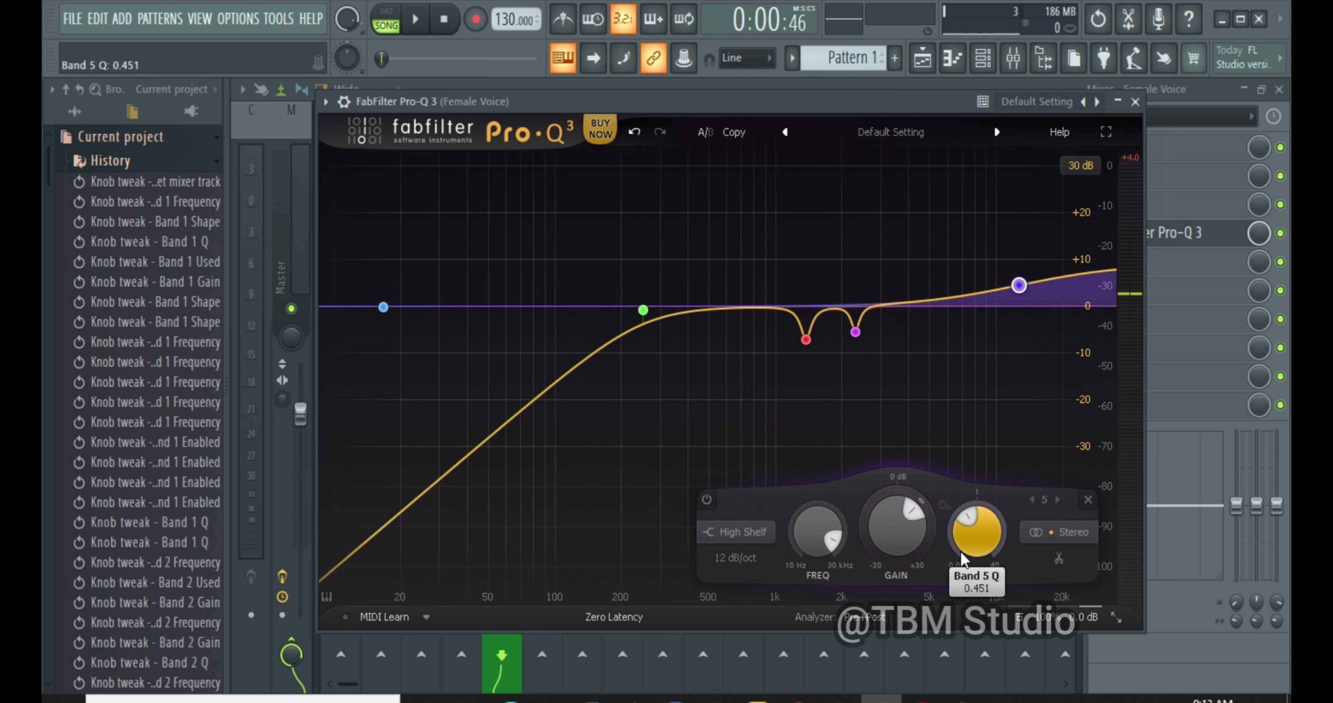
Reduce the high shelf's gain to about +4.2 dB and raise its frequency to 30000 Hz while the vocal plays
scroll(897, 540, down, 3)
scroll(896, 534, down, 2)
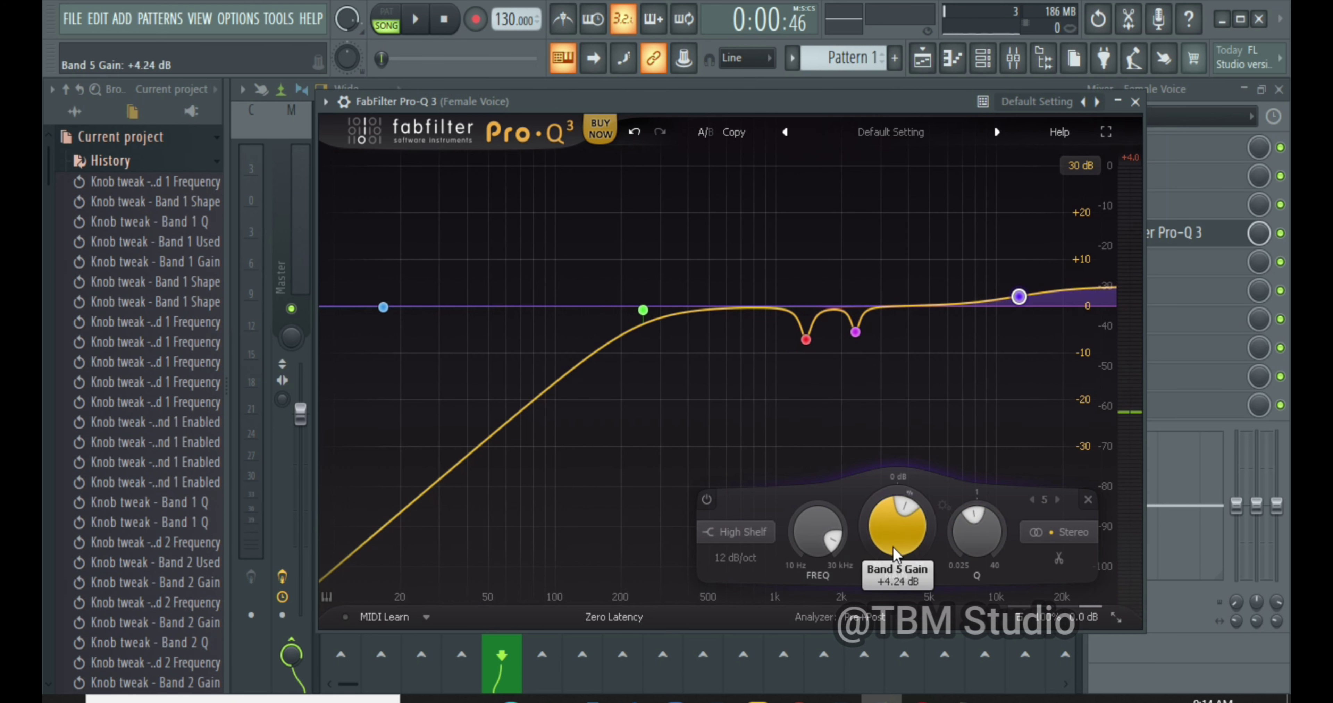
key(space)
scroll(890, 538, up, 1)
drag(827, 535, 821, 538)
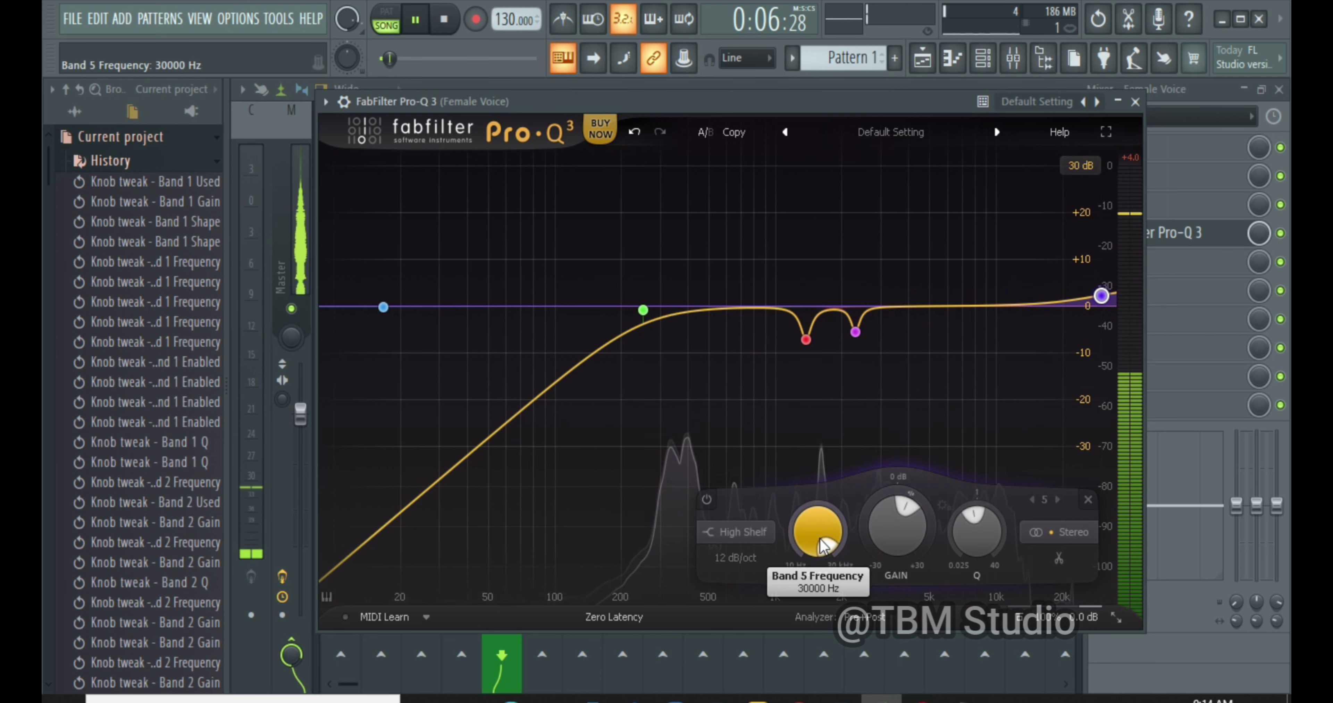
Lower the high shelf's frequency to about 15829 Hz, keeping about +4.1 dB gain and a Q of about 0.77
mouse_move(1102, 296)
drag(1102, 294, 1040, 295)
scroll(902, 136, up, 10)
Add a narrow bell band boosted to +30 dB with a Q of about 10.5, and tune it to about 7492 Hz against the vocal
drag(903, 305, 954, 137)
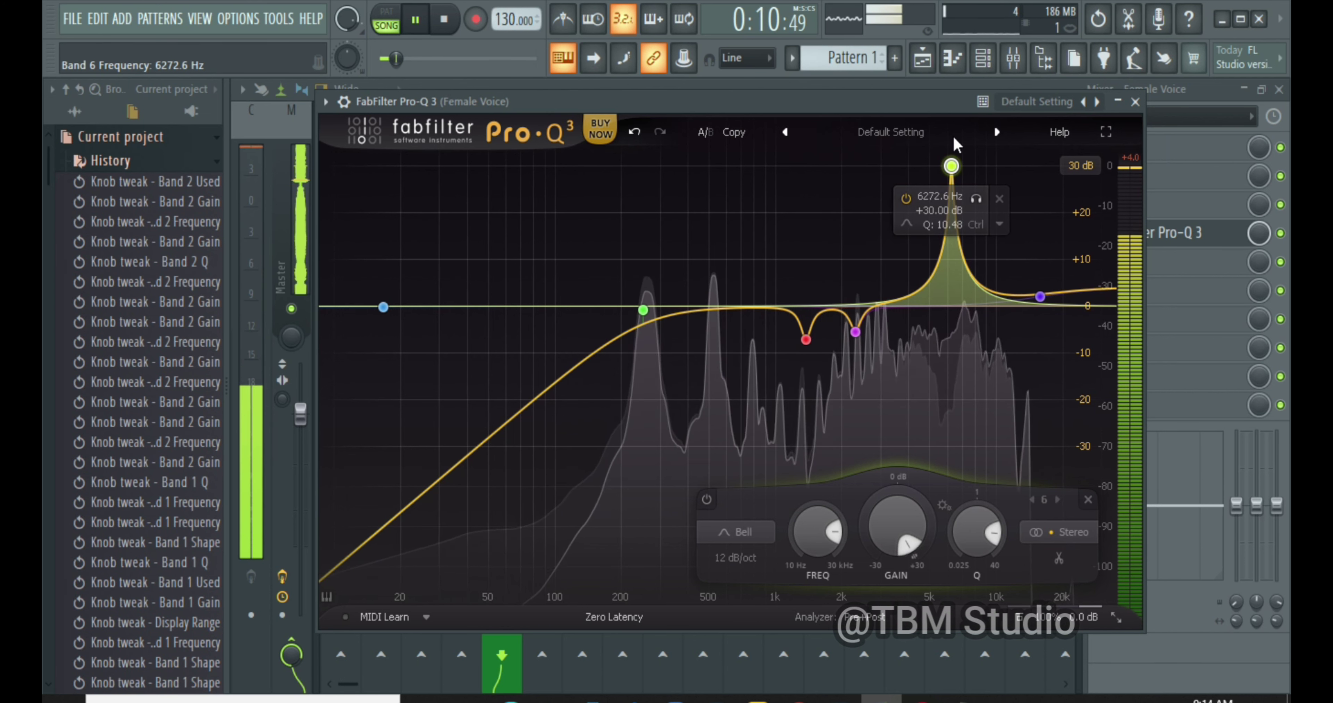
key(space)
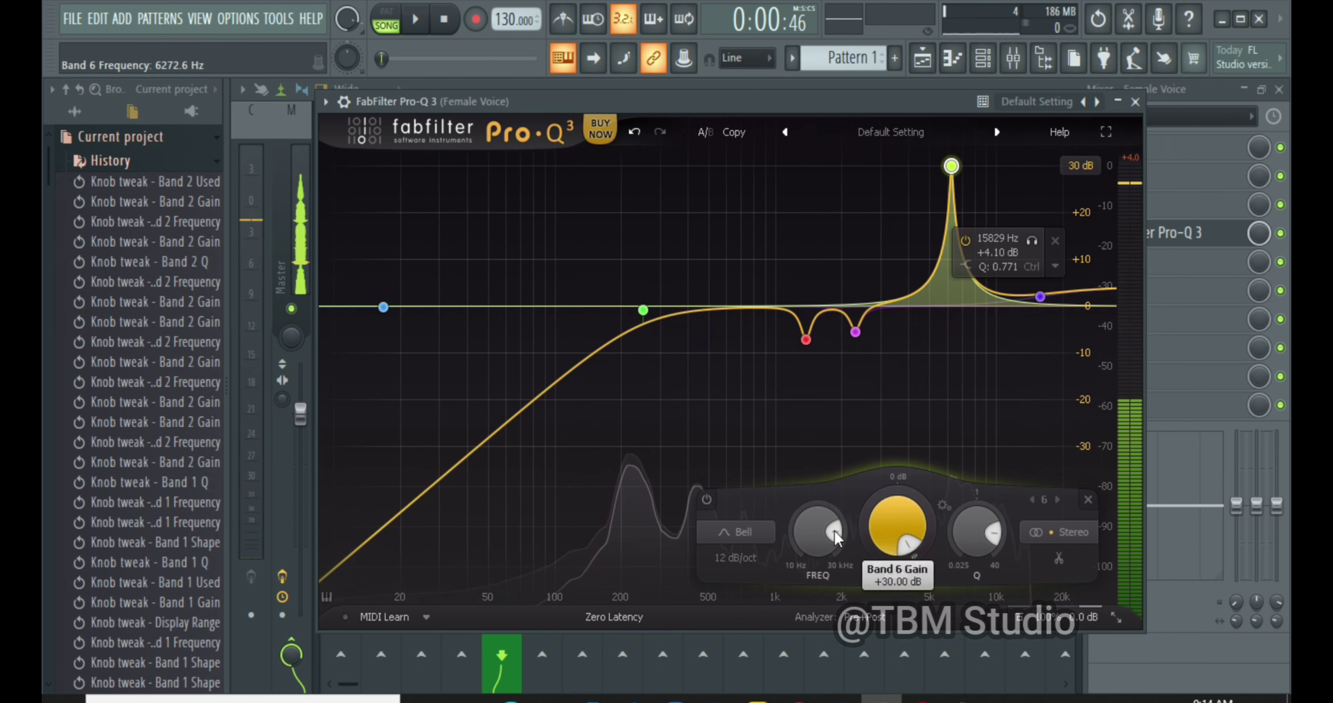
mouse_move(834, 531)
mouse_down()
mouse_move(846, 540)
mouse_move(843, 525)
mouse_up()
key(space)
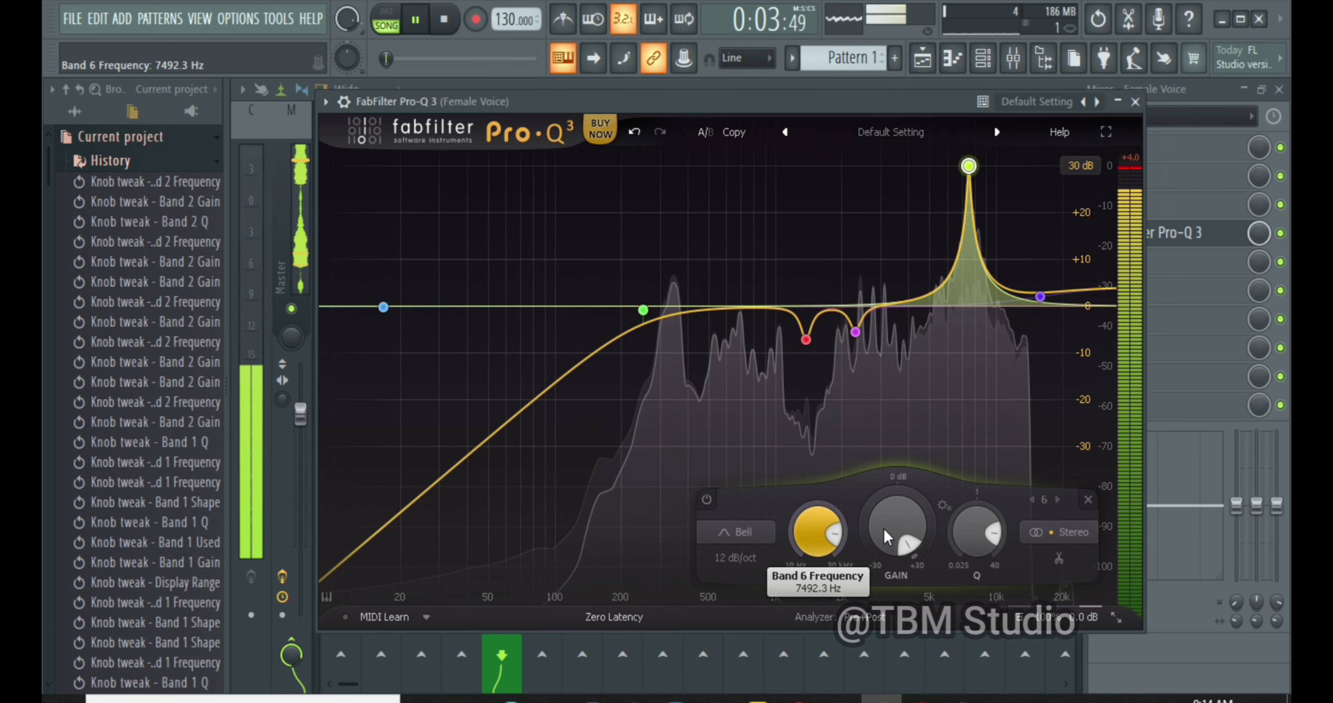
Stop playback and cut the narrow bell band at about 7492 Hz to about -6.3 dB
key(space)
drag(897, 527, 887, 690)
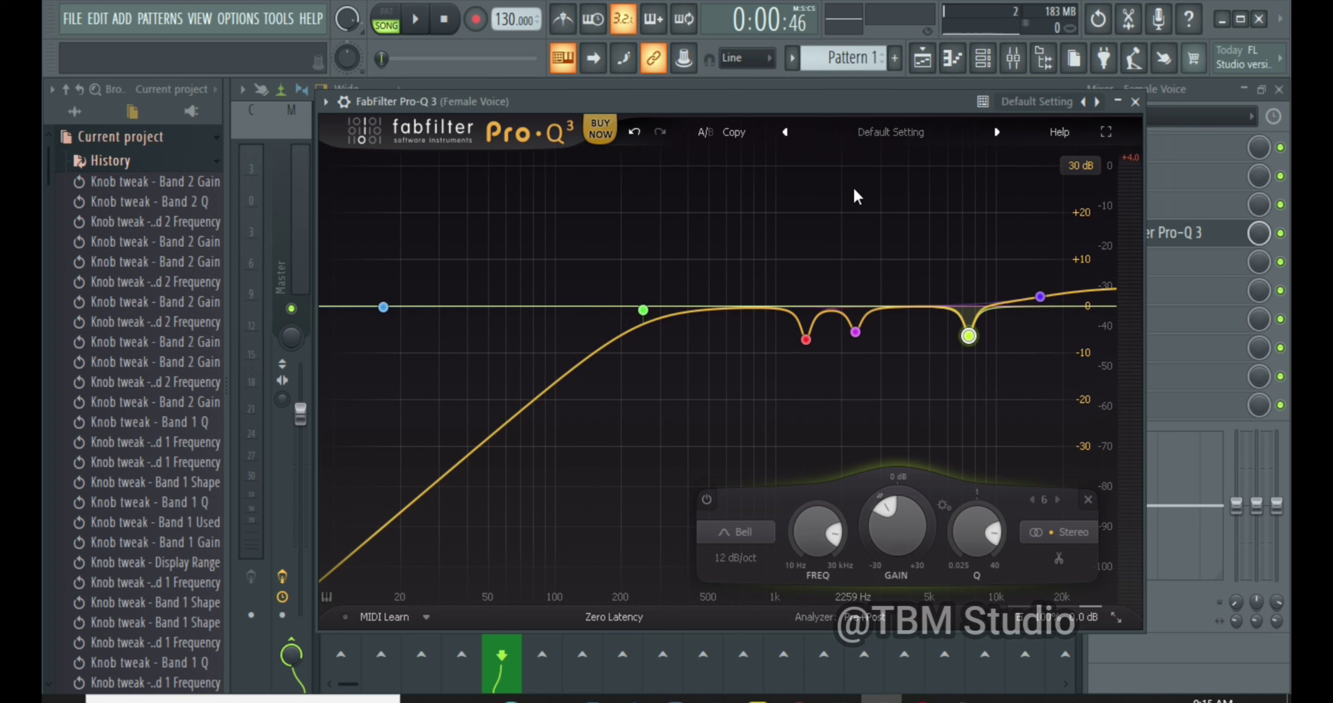
Disable the lowest-frequency band, below 20 Hz
mouse_move(705, 326)
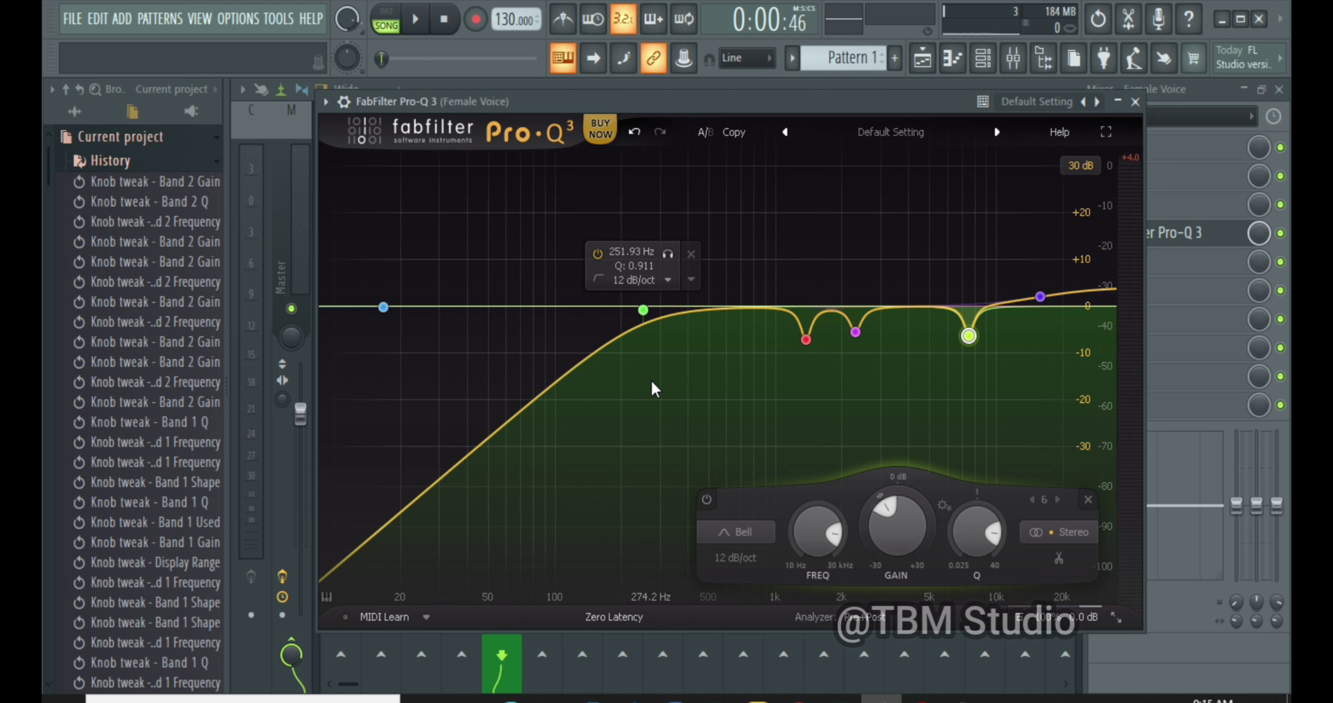
click(338, 339)
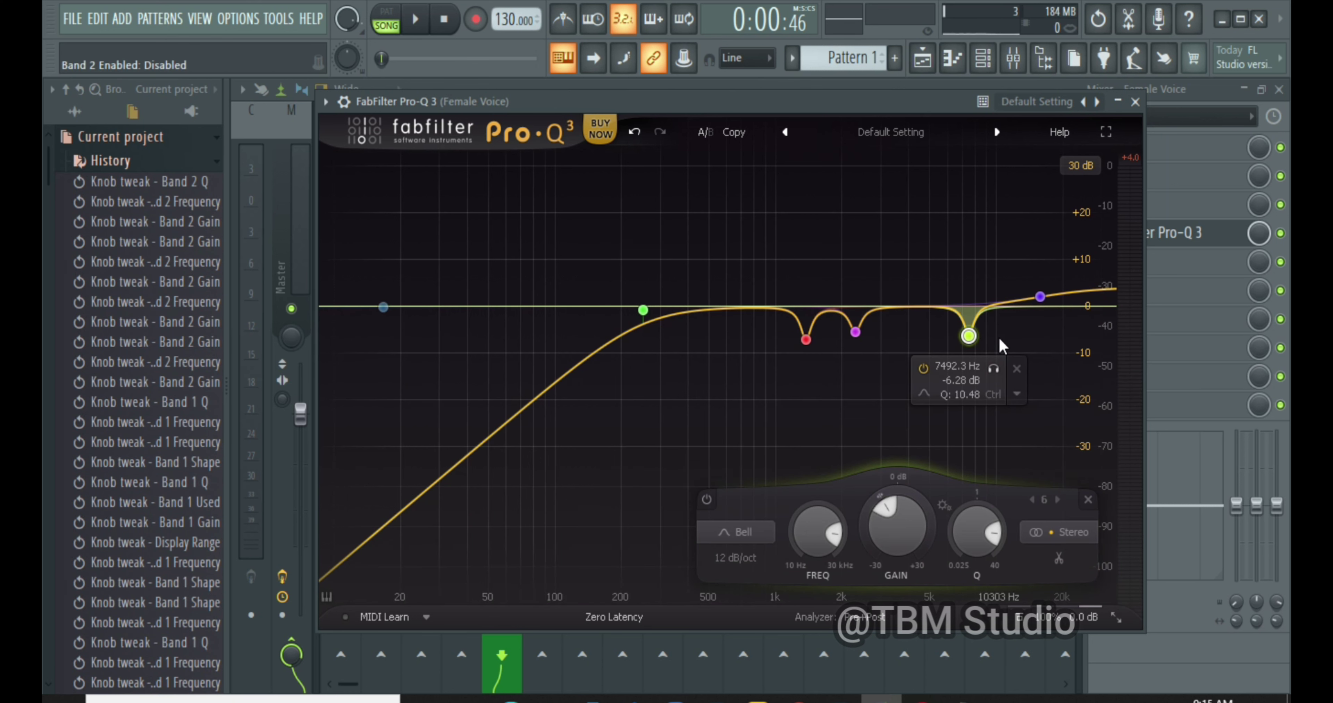